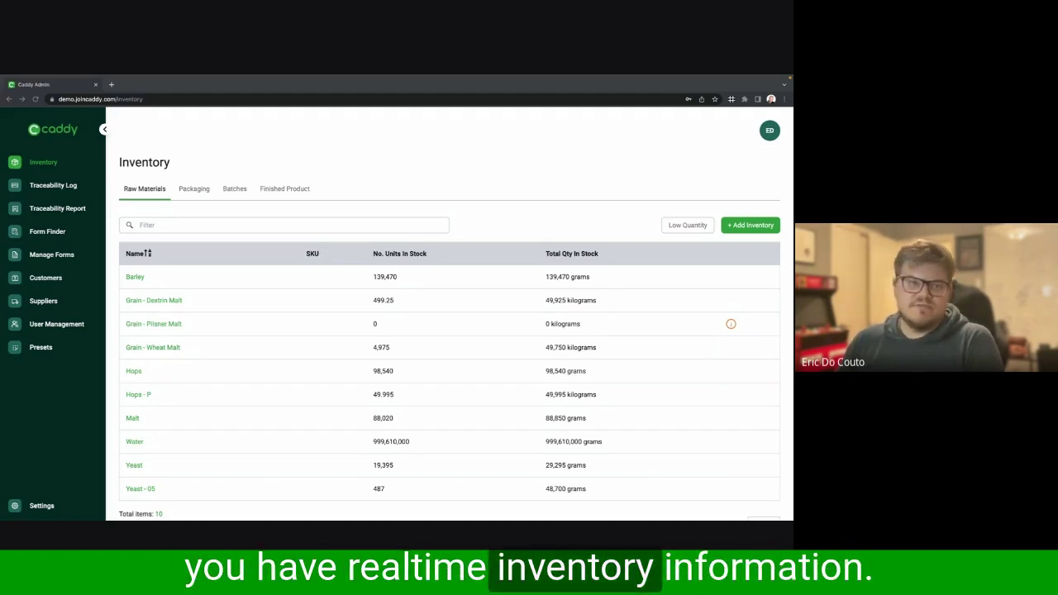
Step: Open the Barley raw material and review the inventory details of lot BY220817, returning to the Barley overview
left_click(288, 285)
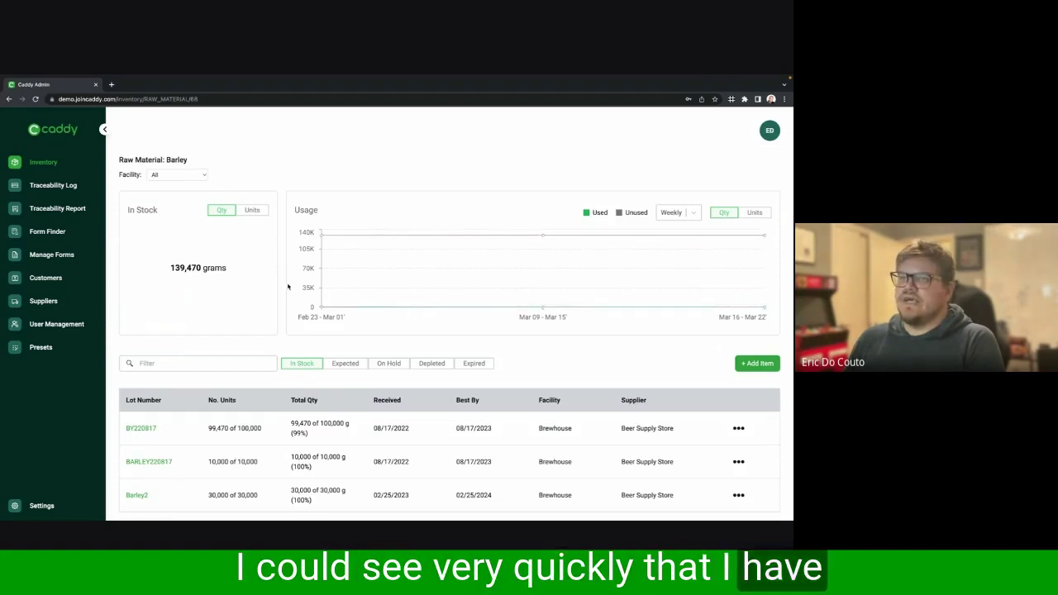
scroll(243, 273, "down", 1)
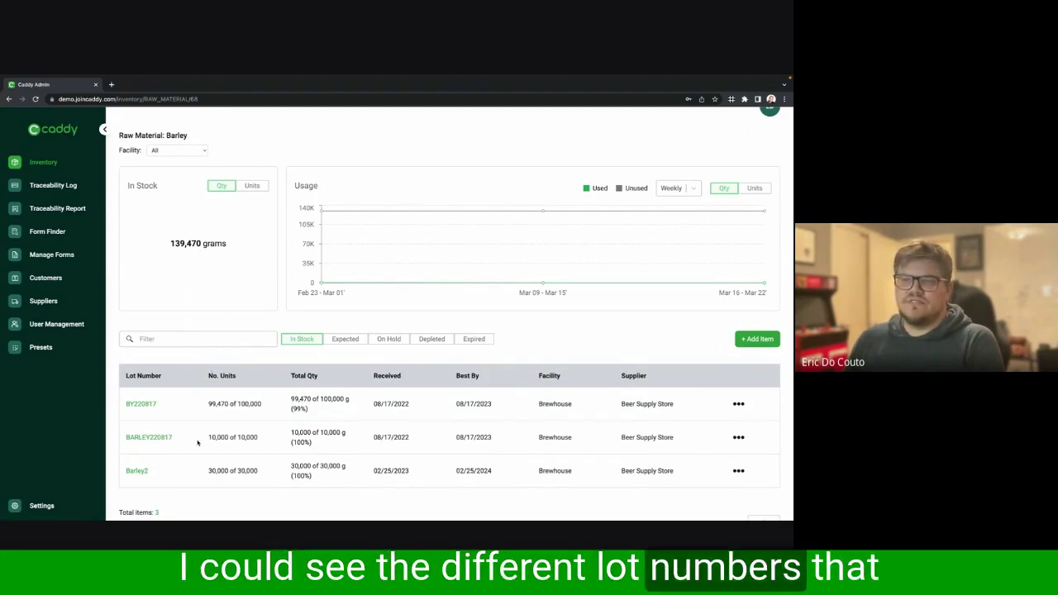
left_click(140, 404)
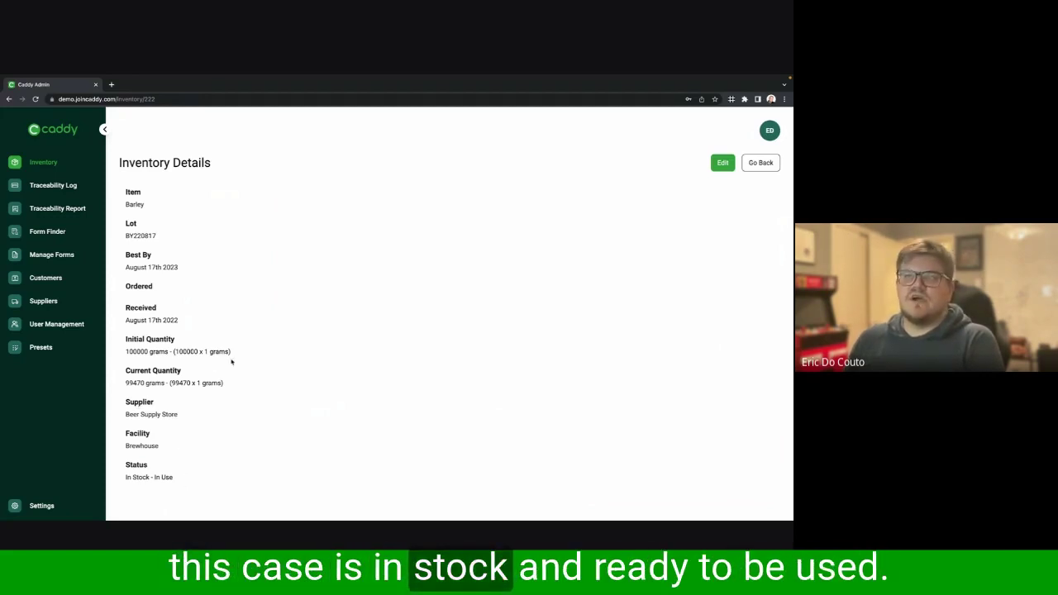
key("alt+Left")
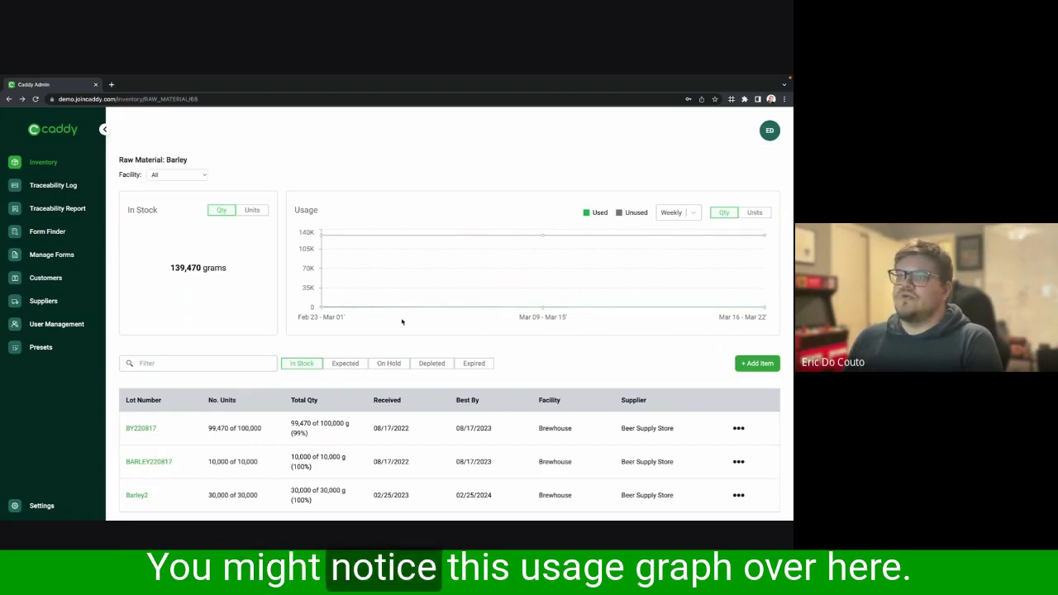
Step: View Barley's usage graph by month, and check the stock alert on Grain - Pilsner Malt in the raw materials list
mouse_move(423, 295)
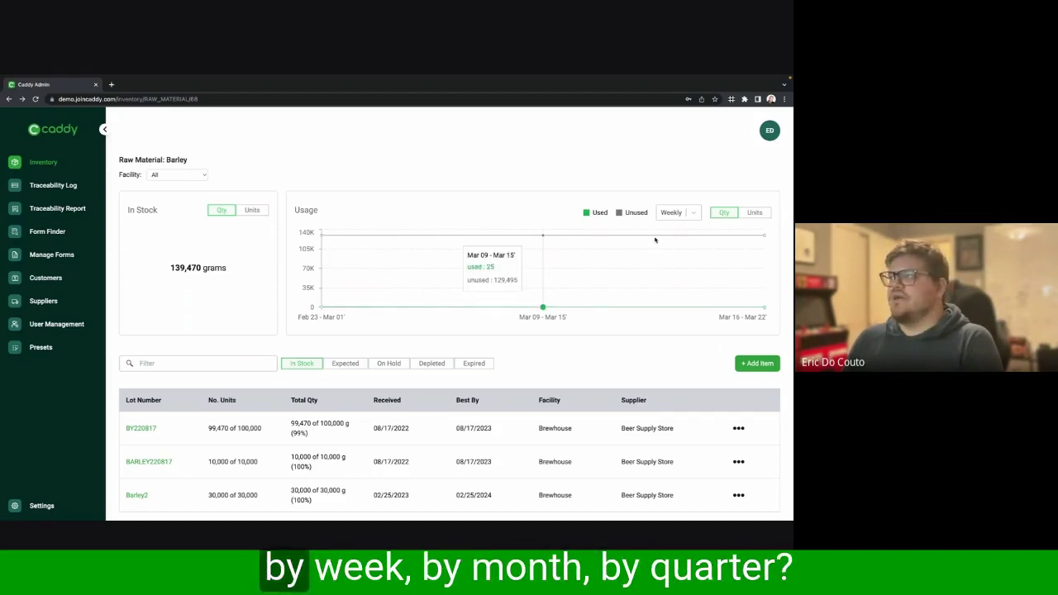
left_click(674, 212)
left_click(682, 253)
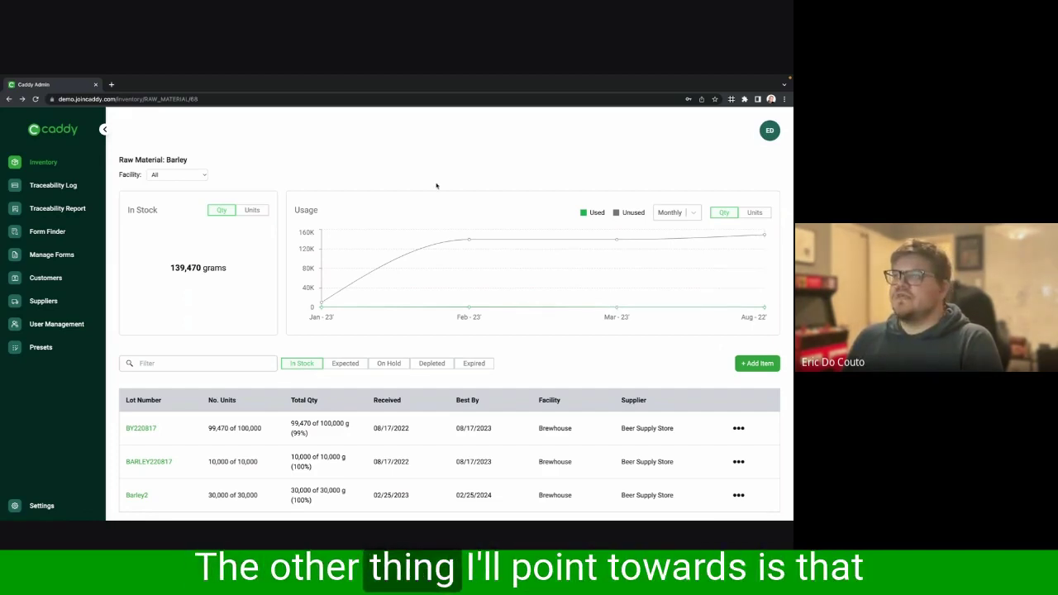
key("alt+Left")
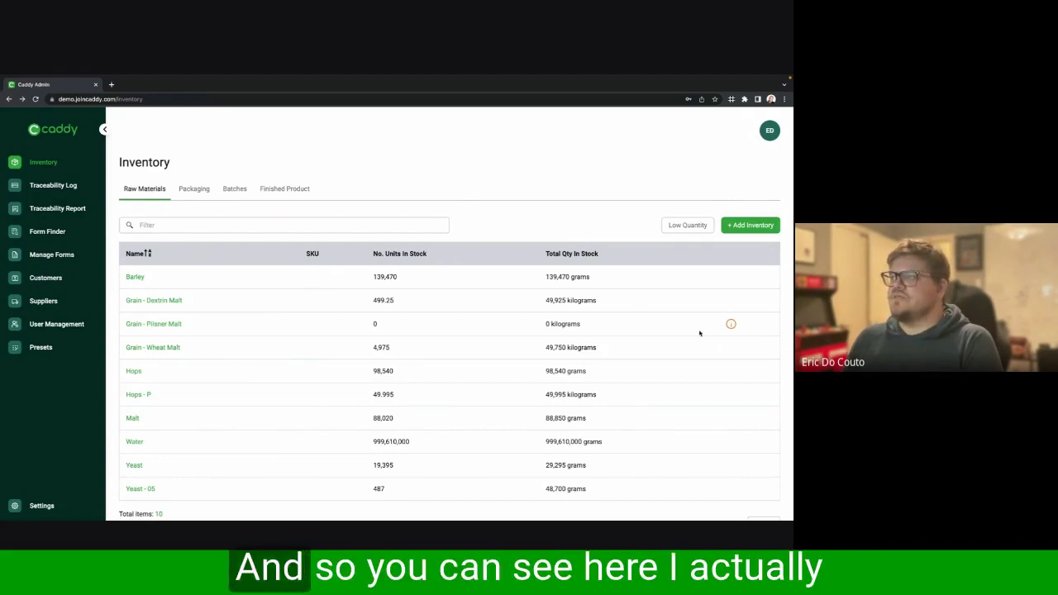
mouse_move(731, 324)
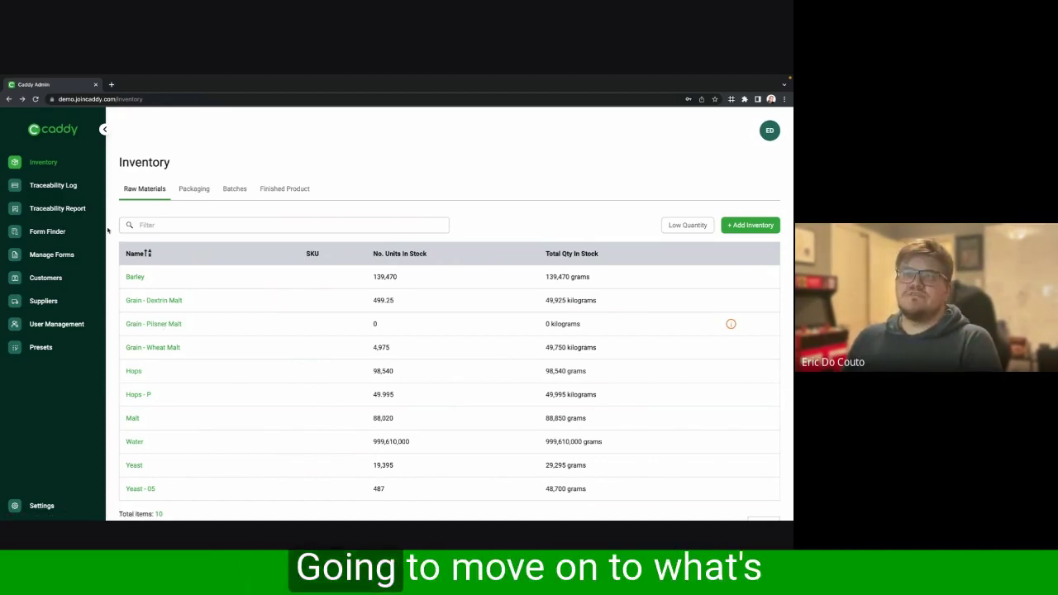
Step: Clear the existing traceability report and start a new one that reports on Item #
left_click(78, 208)
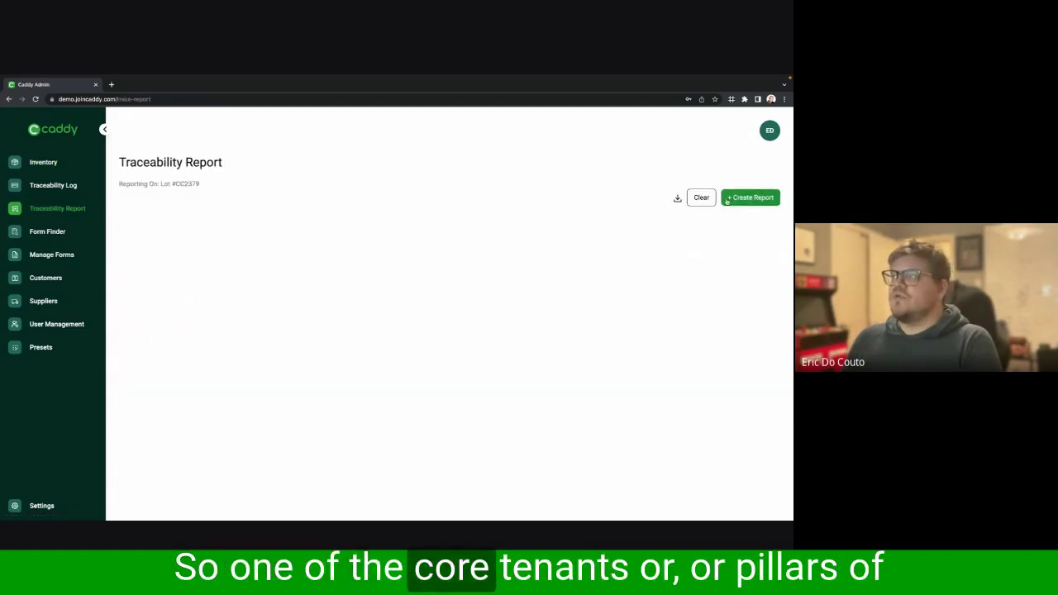
left_click(708, 198)
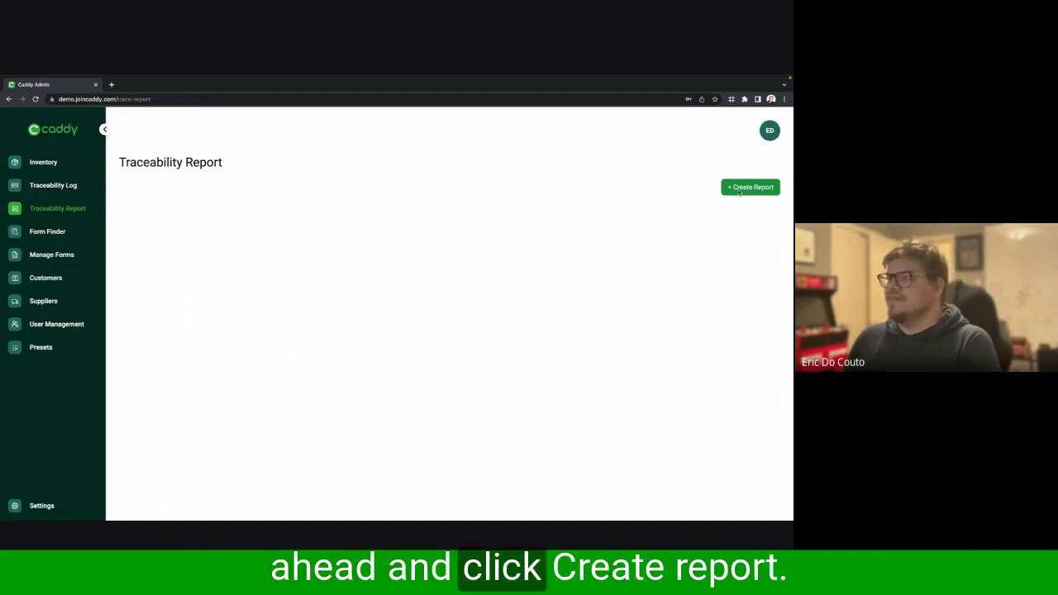
left_click(739, 190)
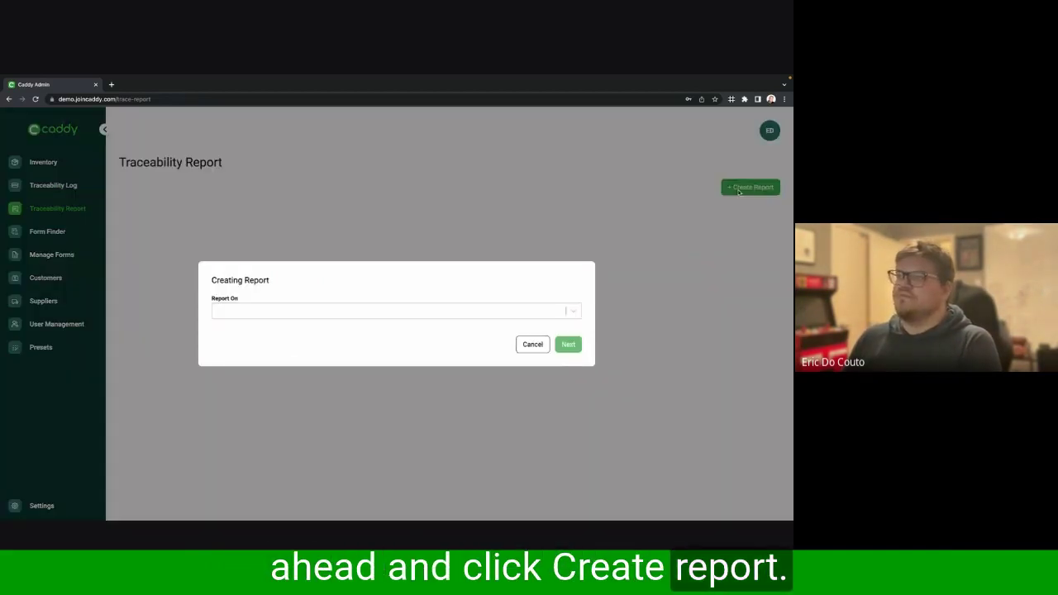
left_click(570, 313)
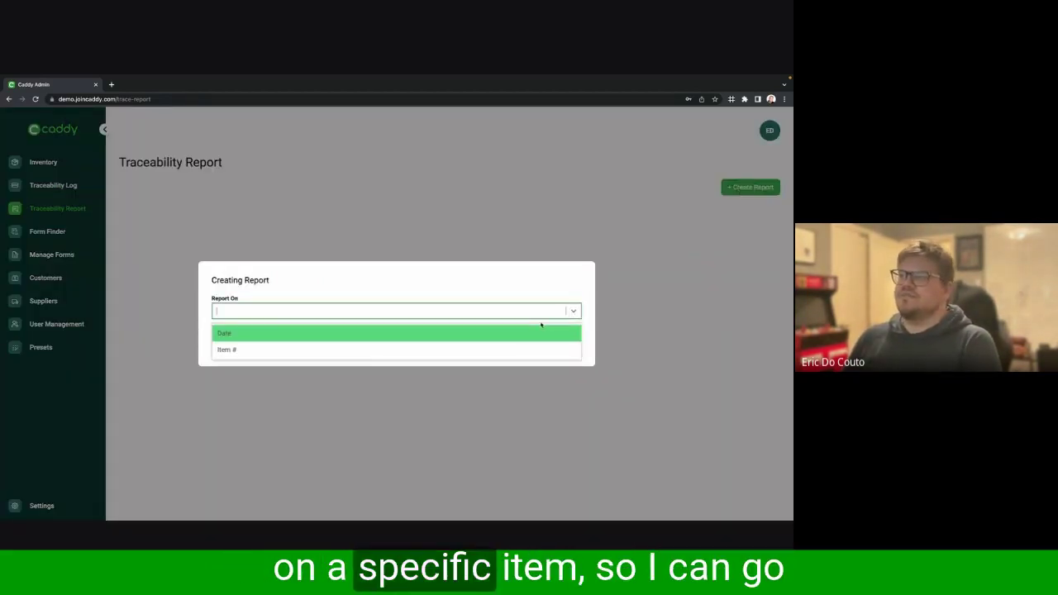
left_click(520, 350)
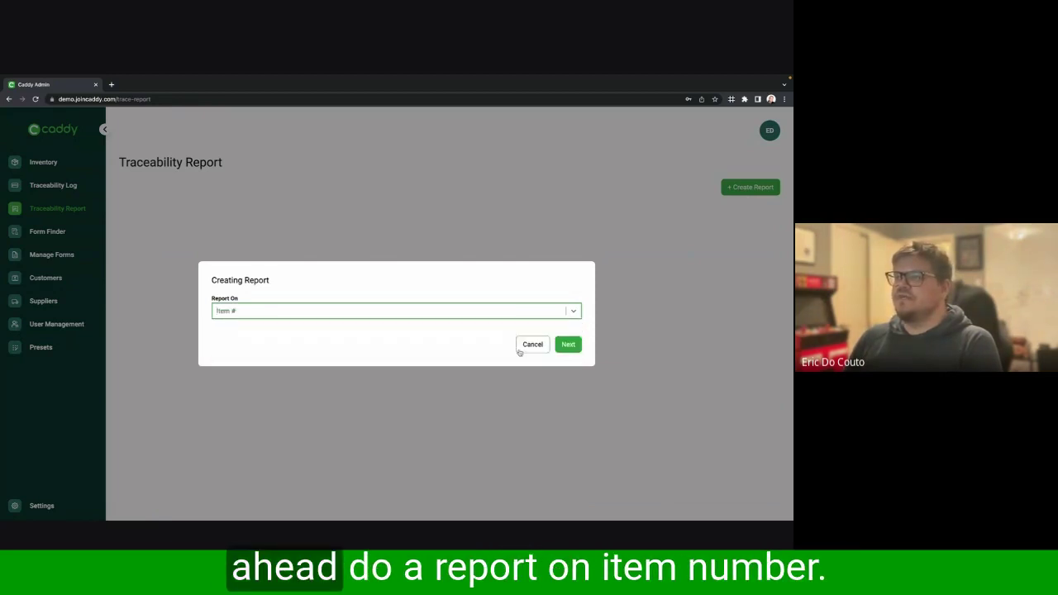
left_click(567, 352)
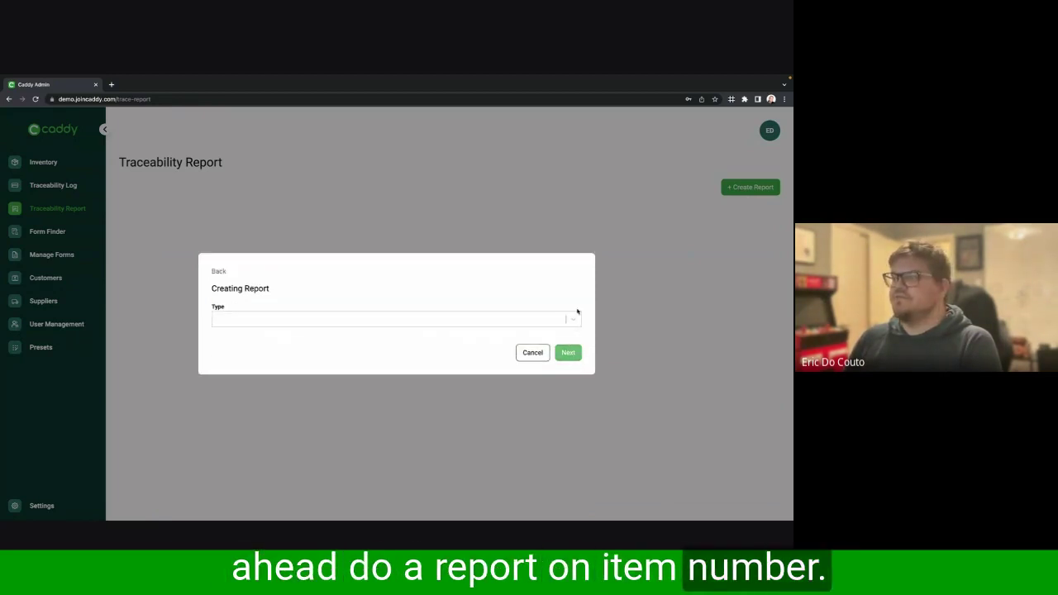
Step: Create the traceability report for the raw material Grain - Dextrin Malt, lot D0192
left_click(575, 318)
left_click(536, 340)
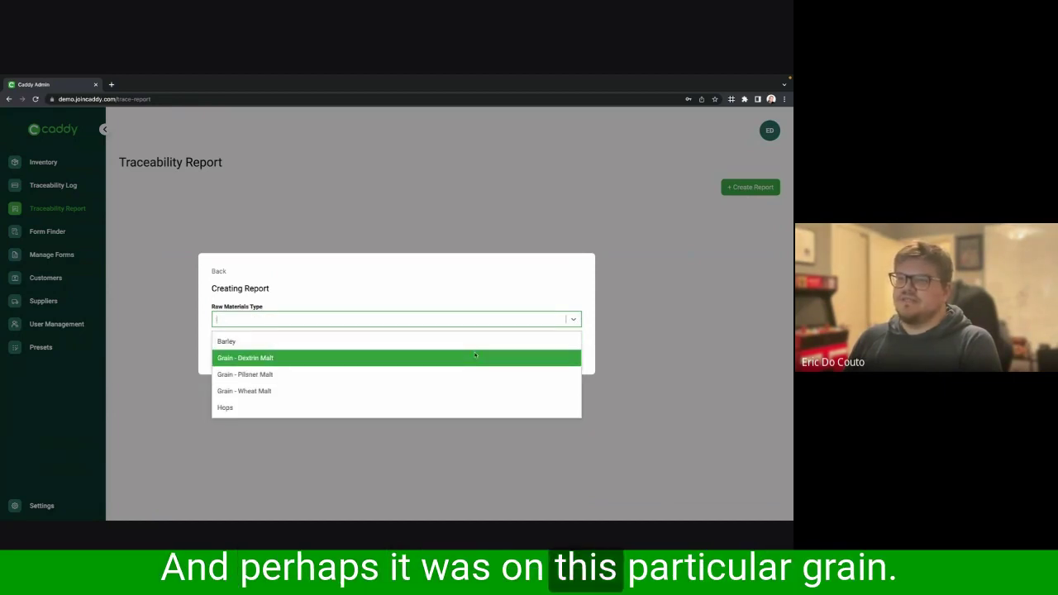
left_click(475, 355)
left_click(567, 355)
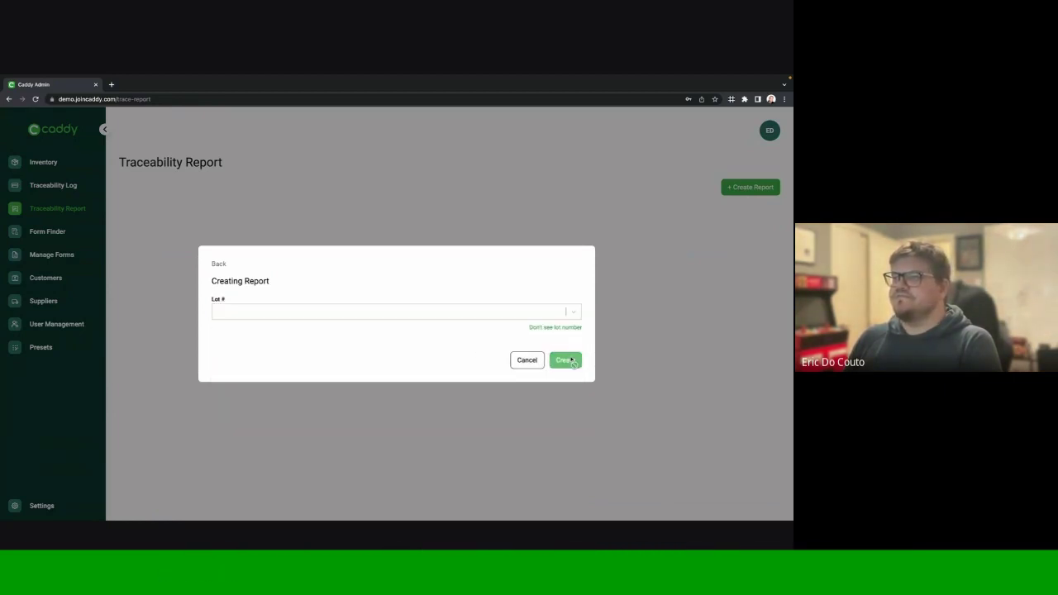
left_click(572, 312)
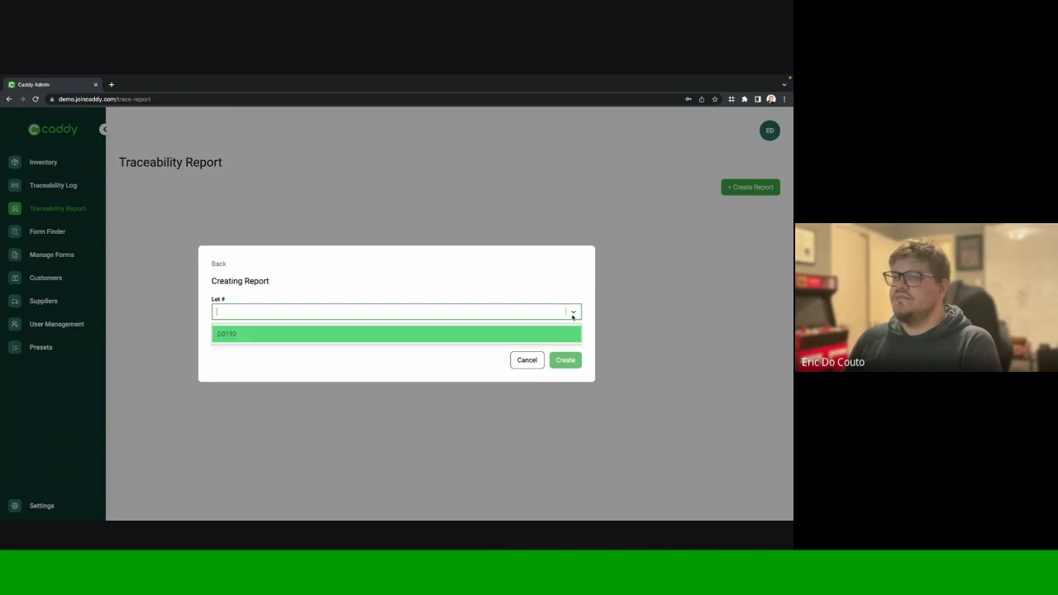
left_click(496, 334)
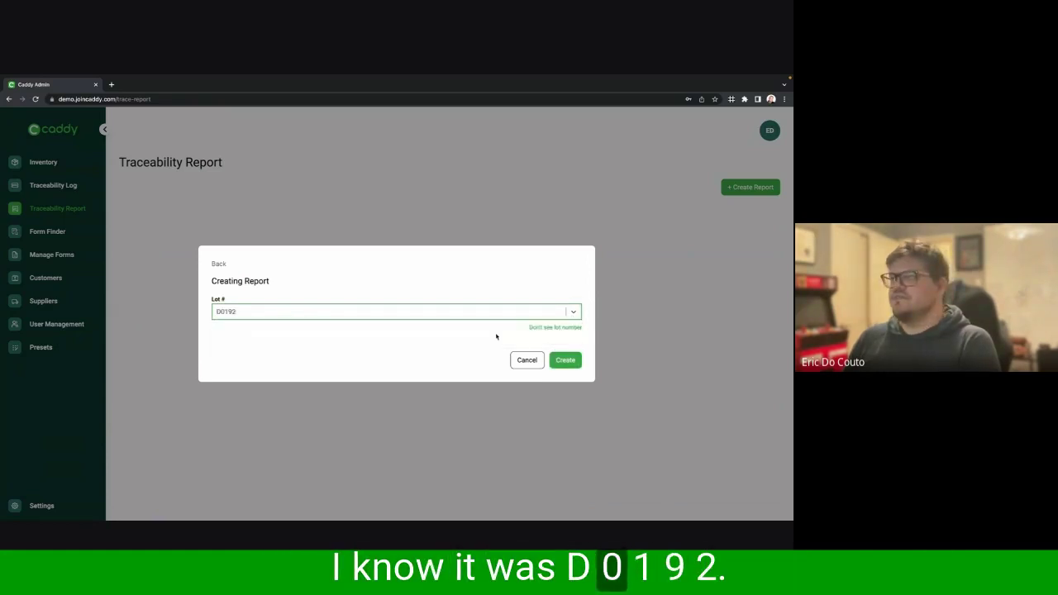
left_click(566, 360)
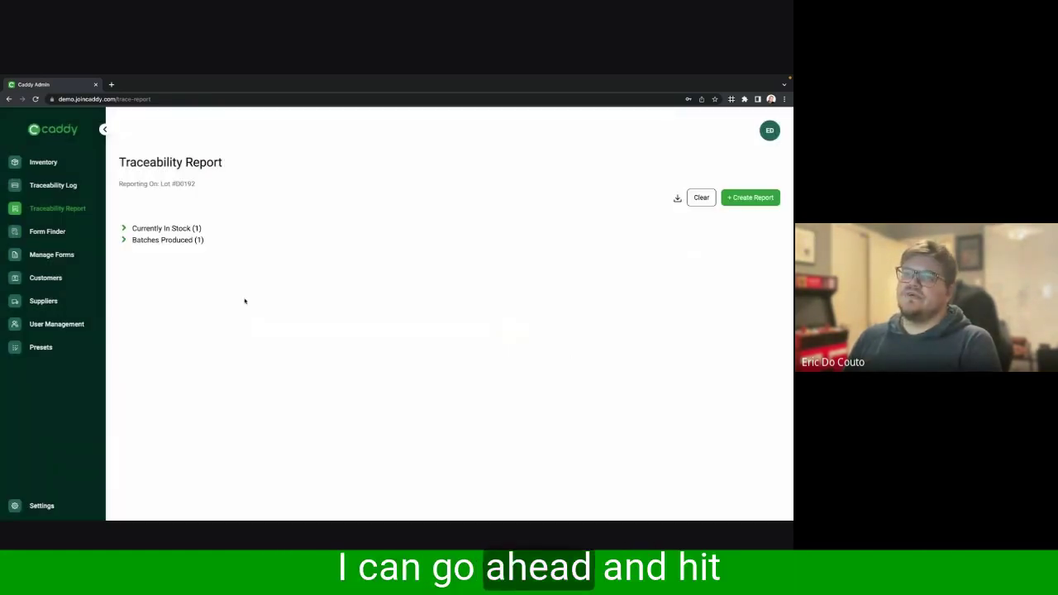
Step: Expand the report's Currently In Stock and Batches Produced sections and review the records of lot D0192 and batch BL1_16723
left_click(124, 240)
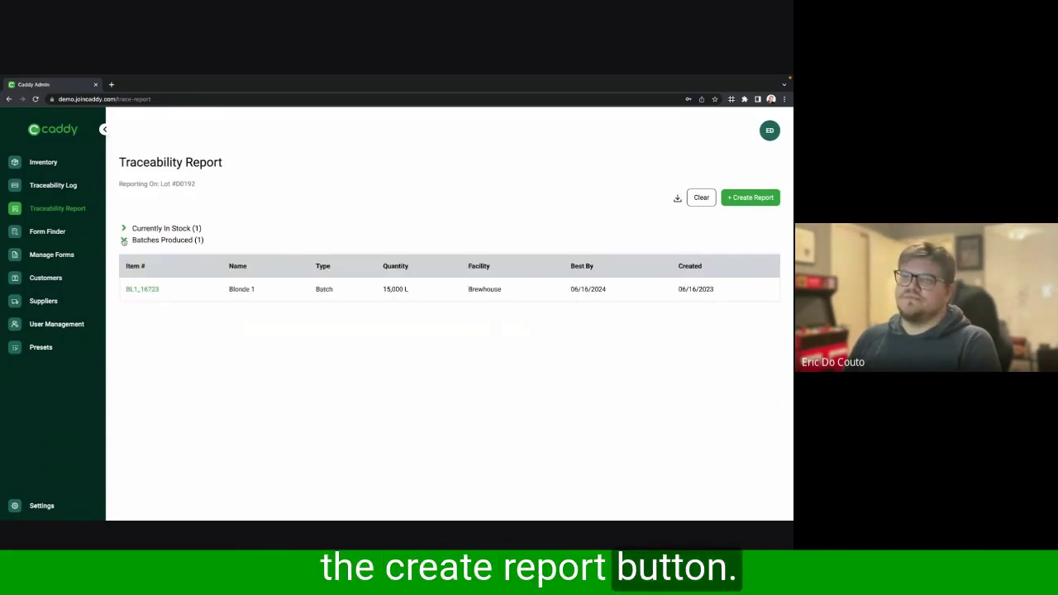
left_click(126, 228)
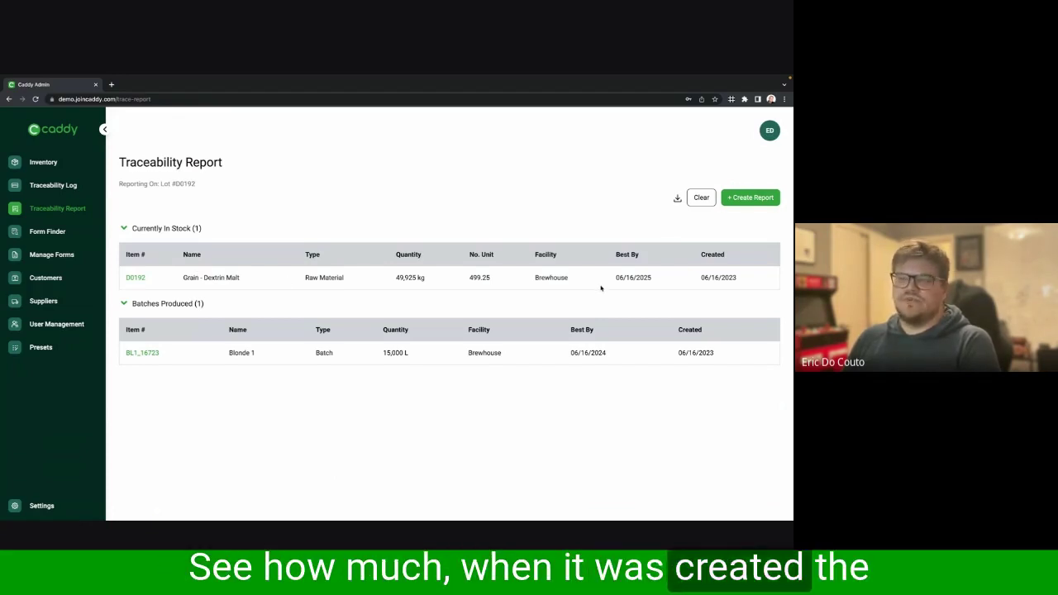
left_click(135, 278)
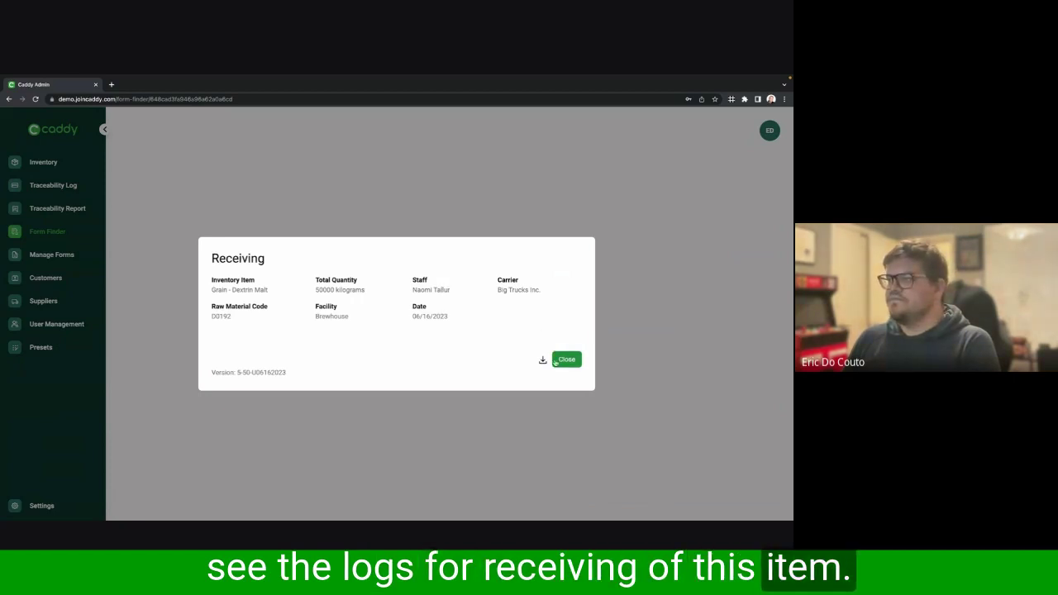
left_click(565, 359)
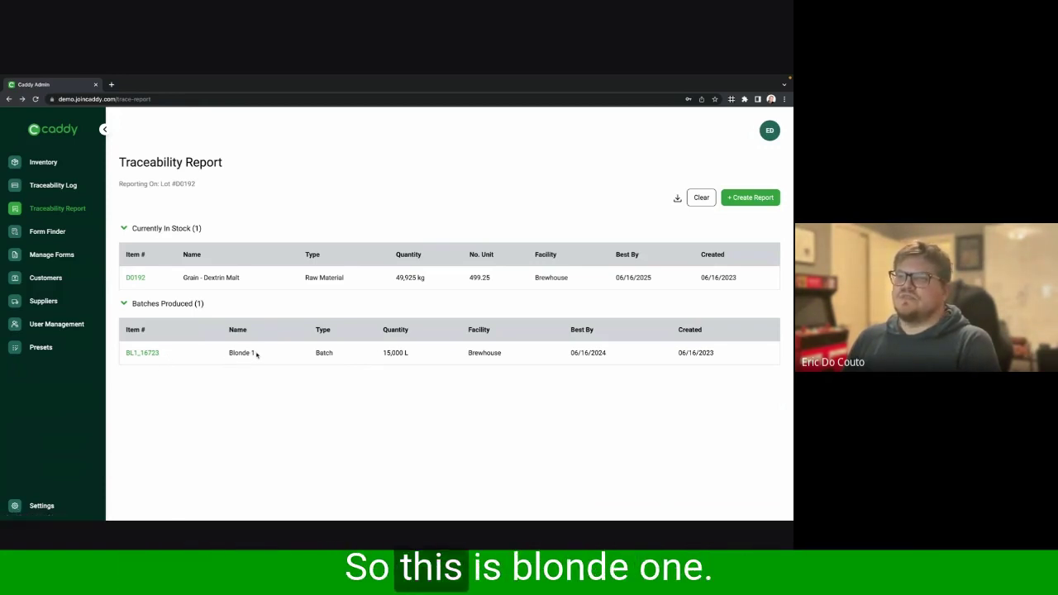
left_click_drag(256, 354, 228, 354)
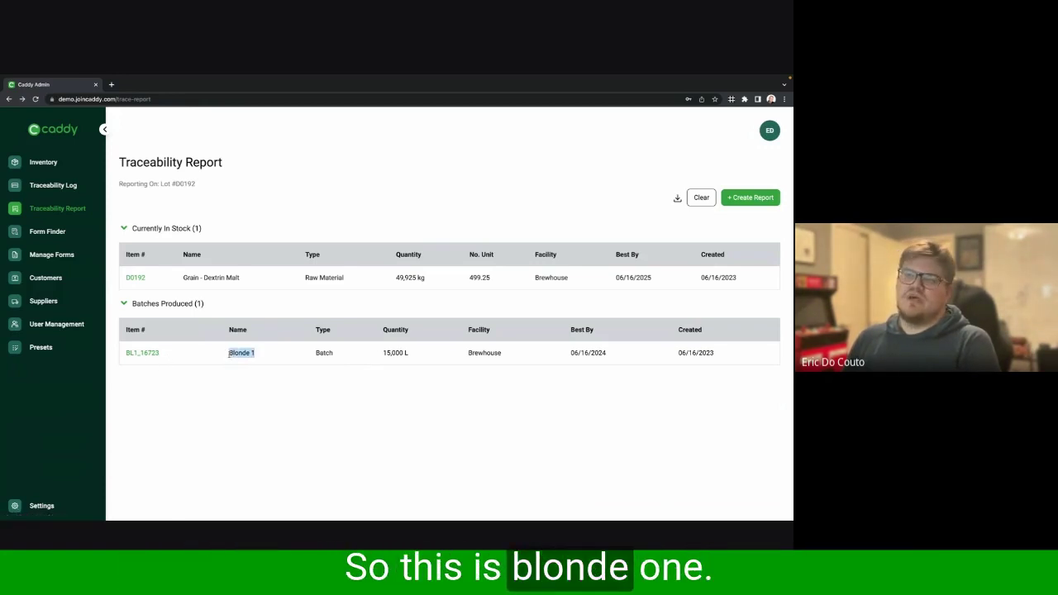
left_click(136, 354)
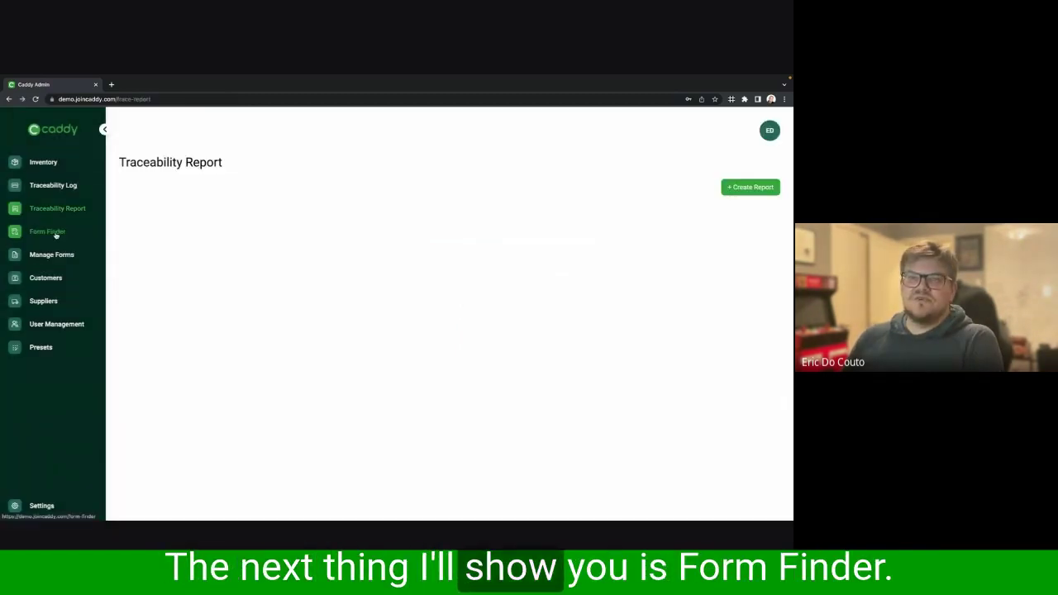
Step: Filter Form Finder to dates between 2023-06-01 and 2023-06-27 only, and review the Production form for Blonde 2
left_click(56, 235)
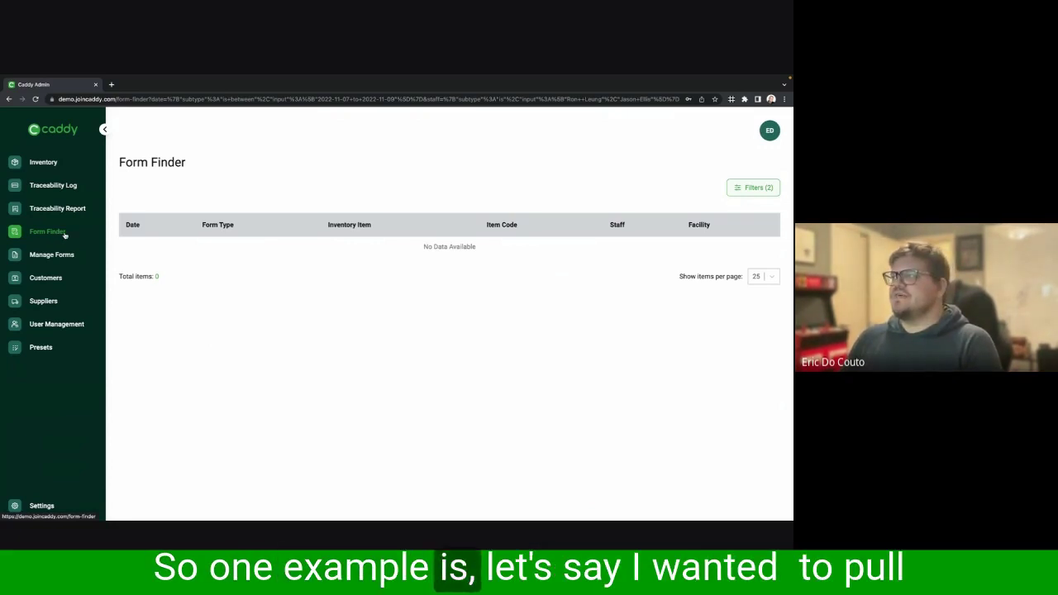
left_click(768, 188)
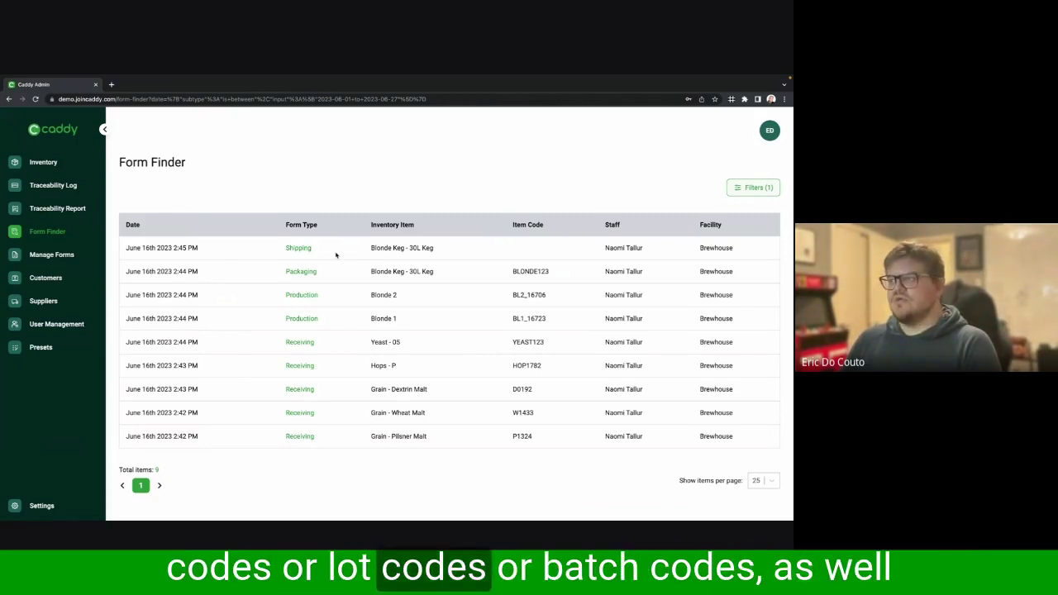
left_click(288, 296)
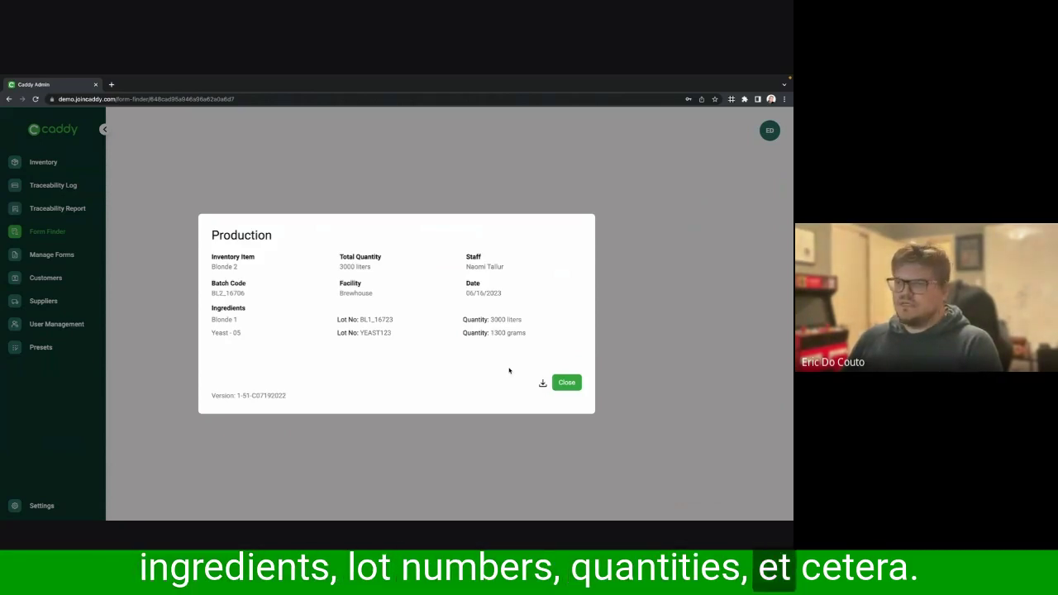
left_click(566, 382)
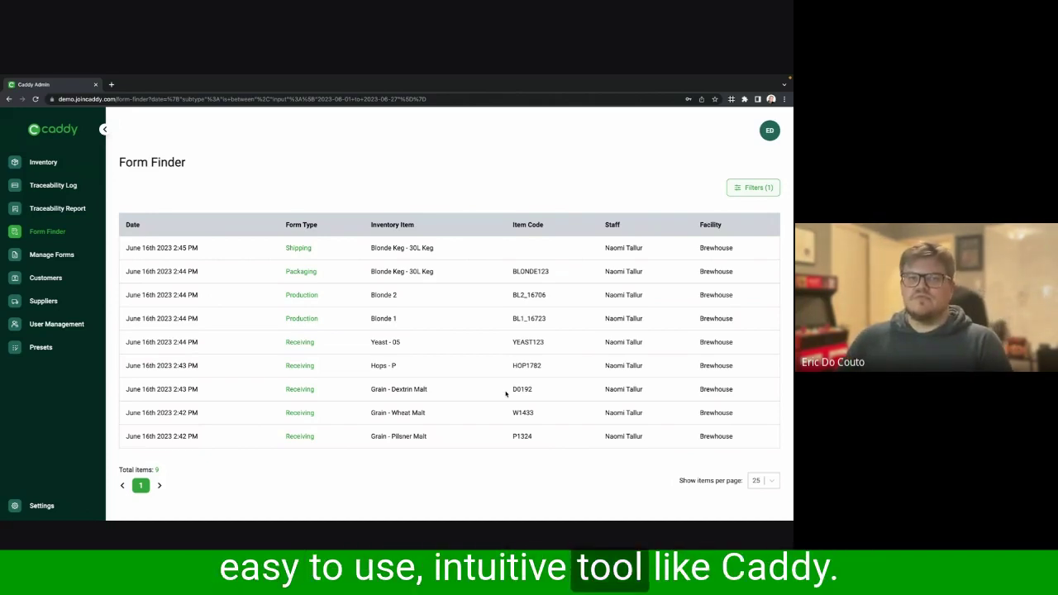
Step: Start a new form in form management, assigned to the Brewhouse facility with the form type Standard
left_click(78, 253)
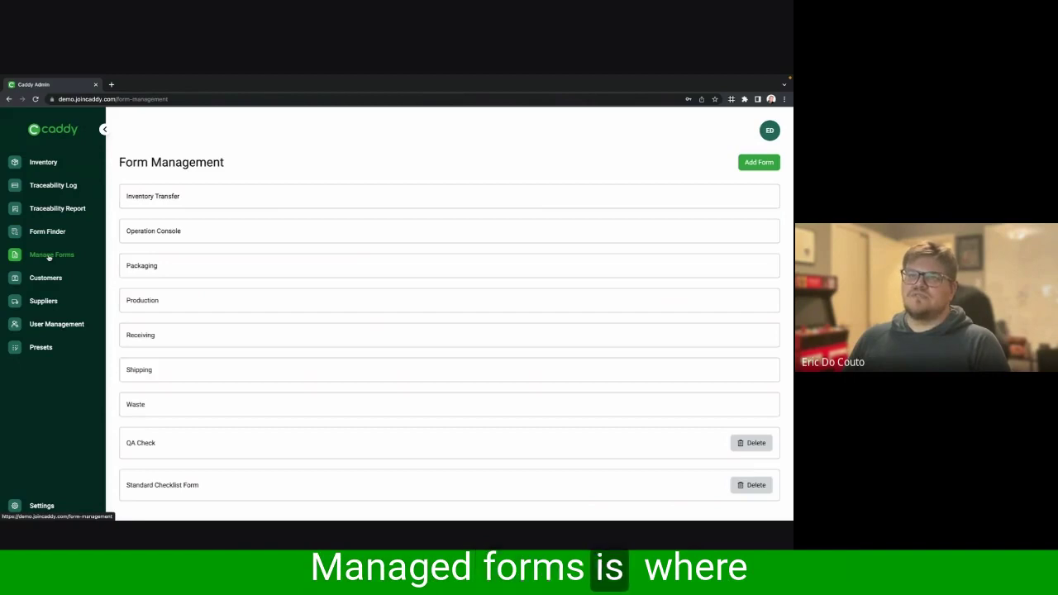
scroll(355, 315, "down", 1)
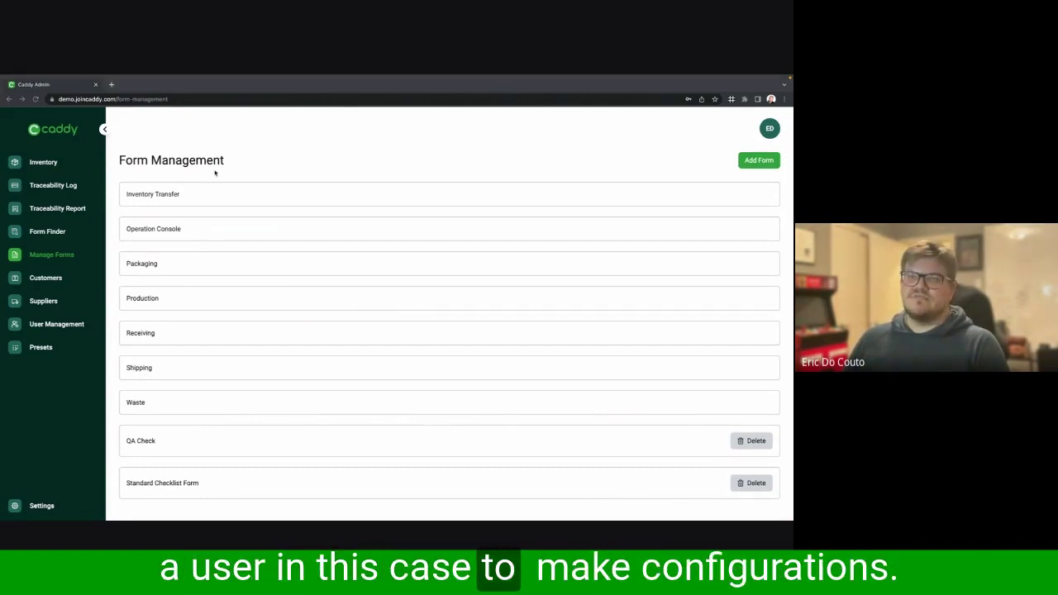
left_click(757, 160)
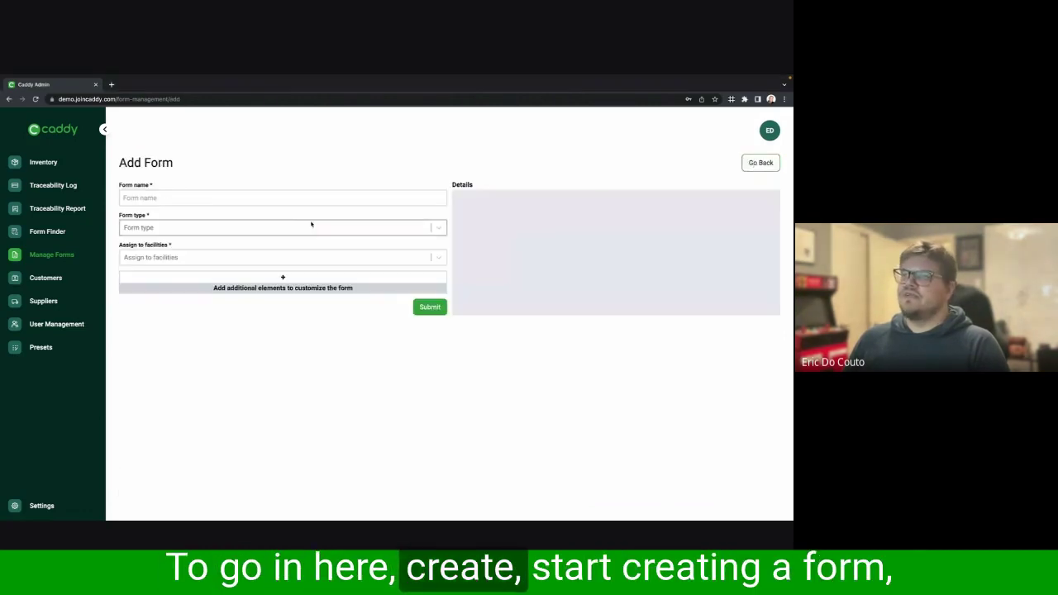
left_click(266, 257)
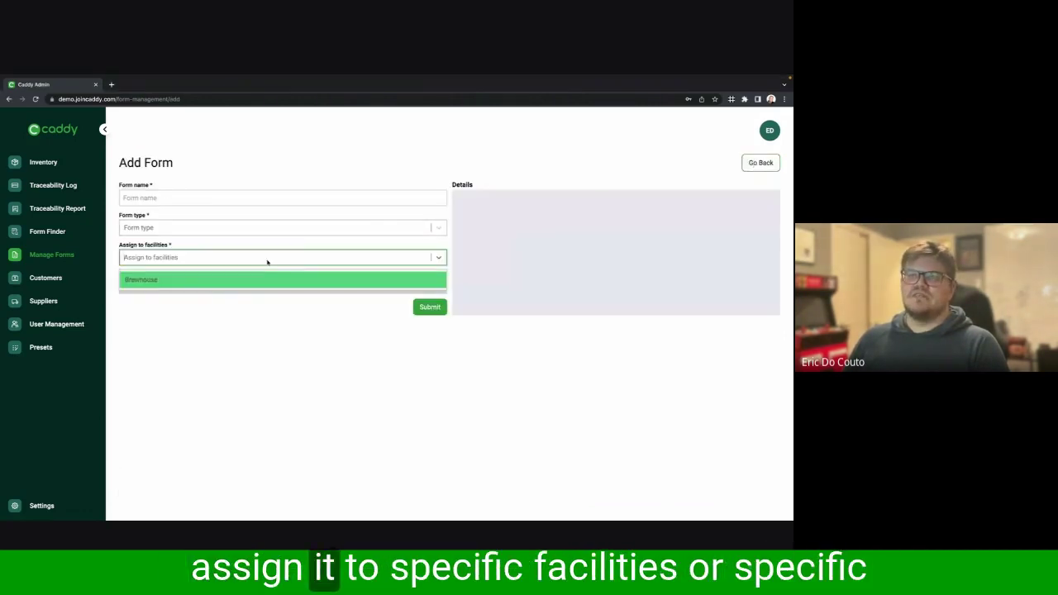
left_click(257, 279)
left_click(264, 227)
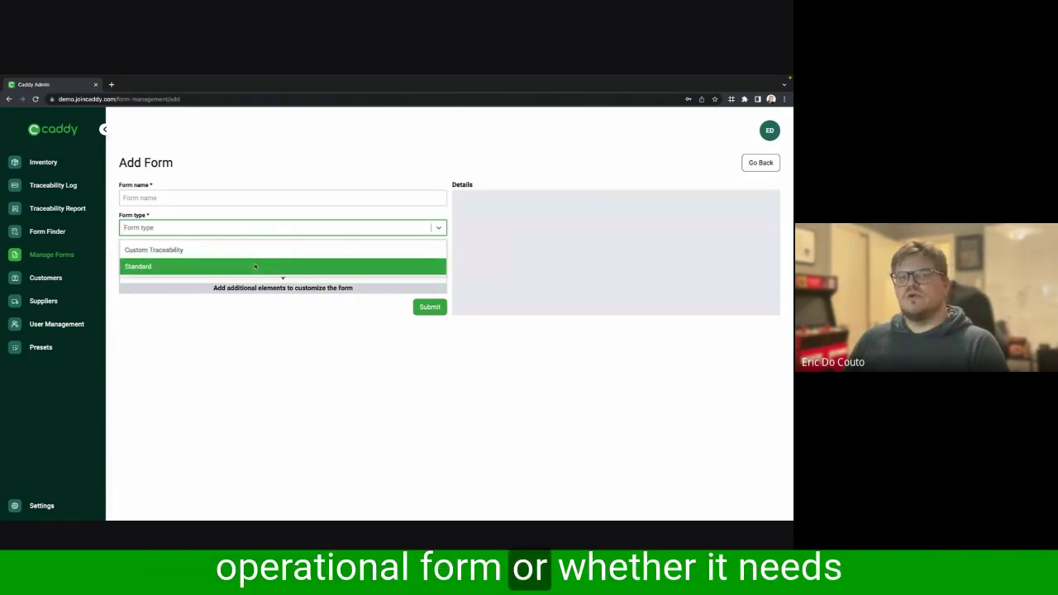
left_click(255, 266)
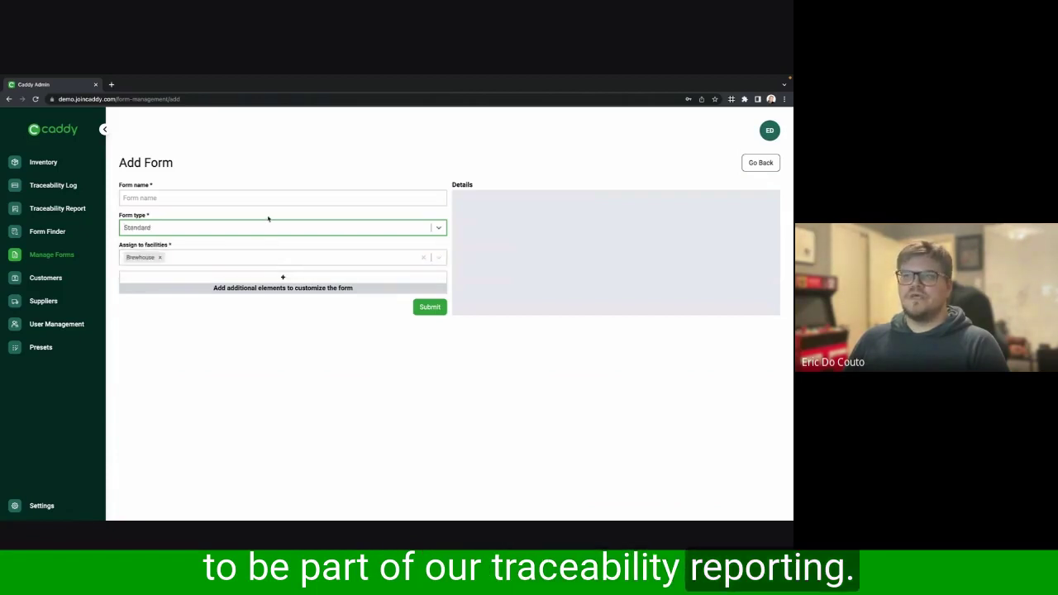
Step: View the element types available for the new form and return to form management without submitting it
left_click(275, 279)
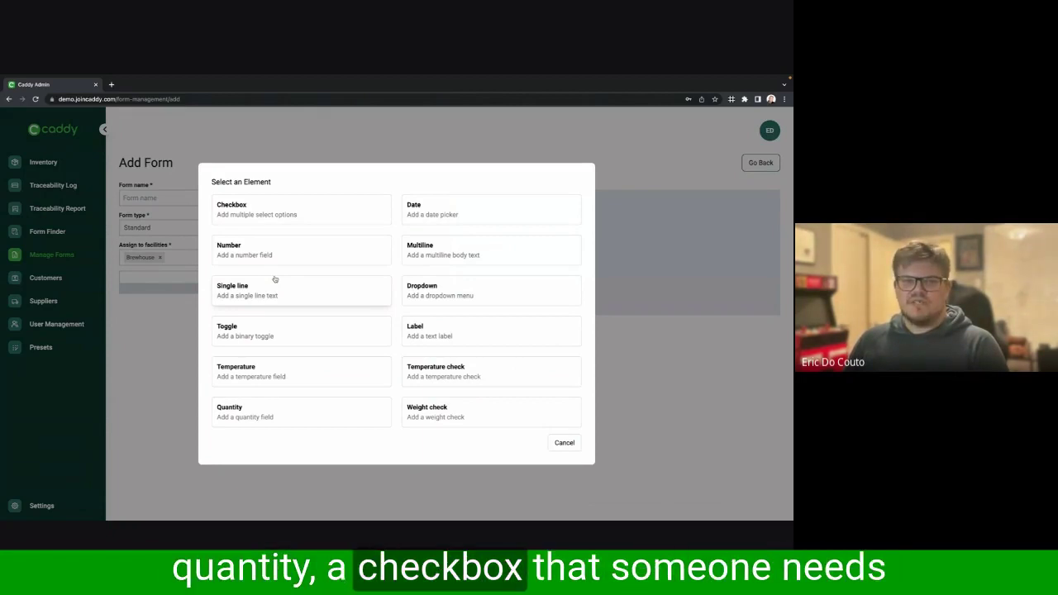
left_click(564, 442)
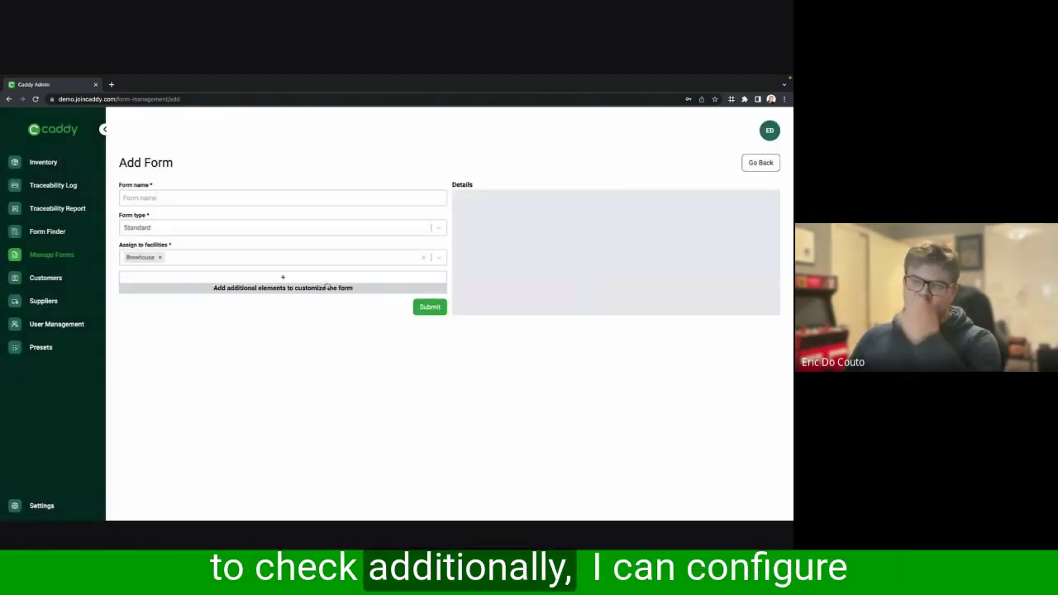
left_click(758, 164)
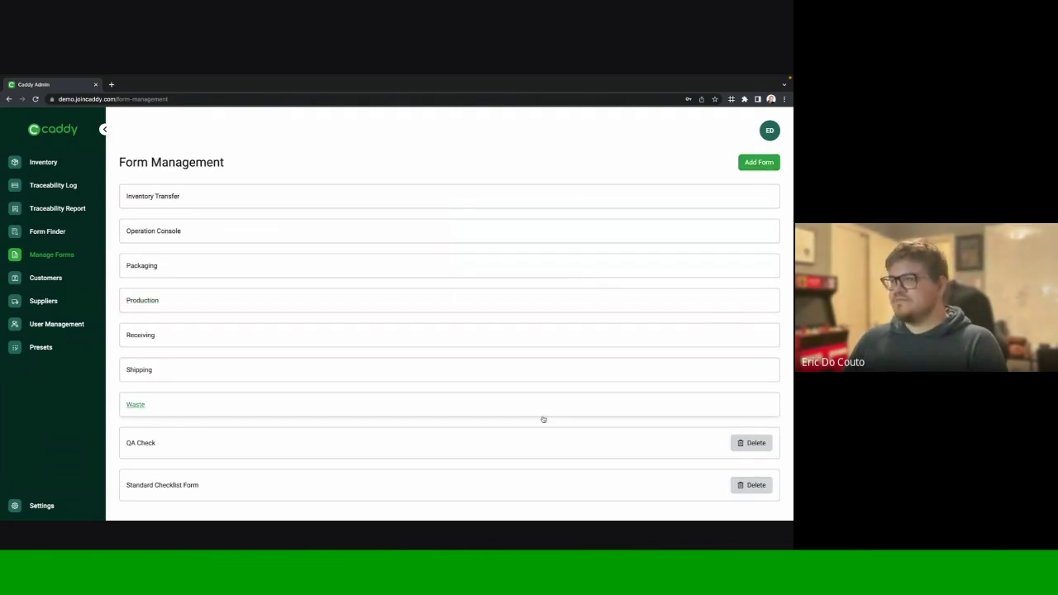
Step: Open the QA Check form and review its element details down to the comment field
left_click(129, 450)
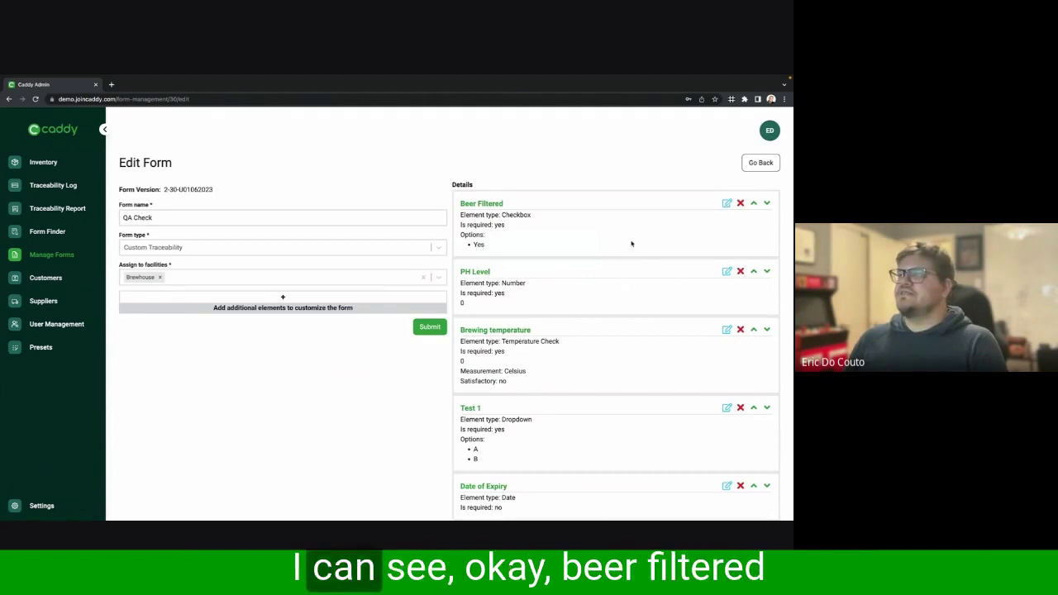
scroll(566, 234, "down", 1)
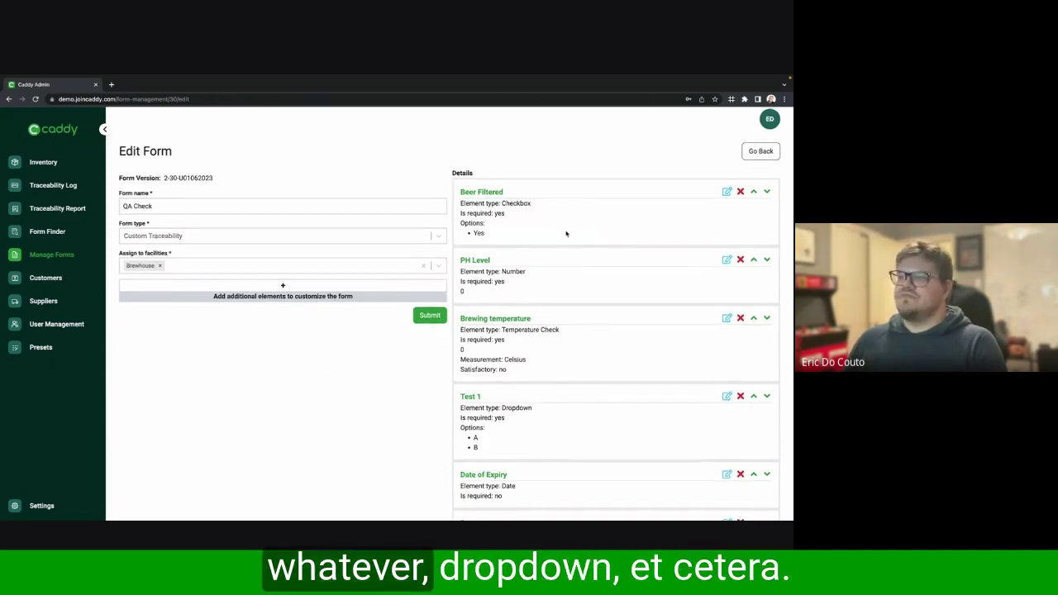
scroll(566, 234, "down", 3)
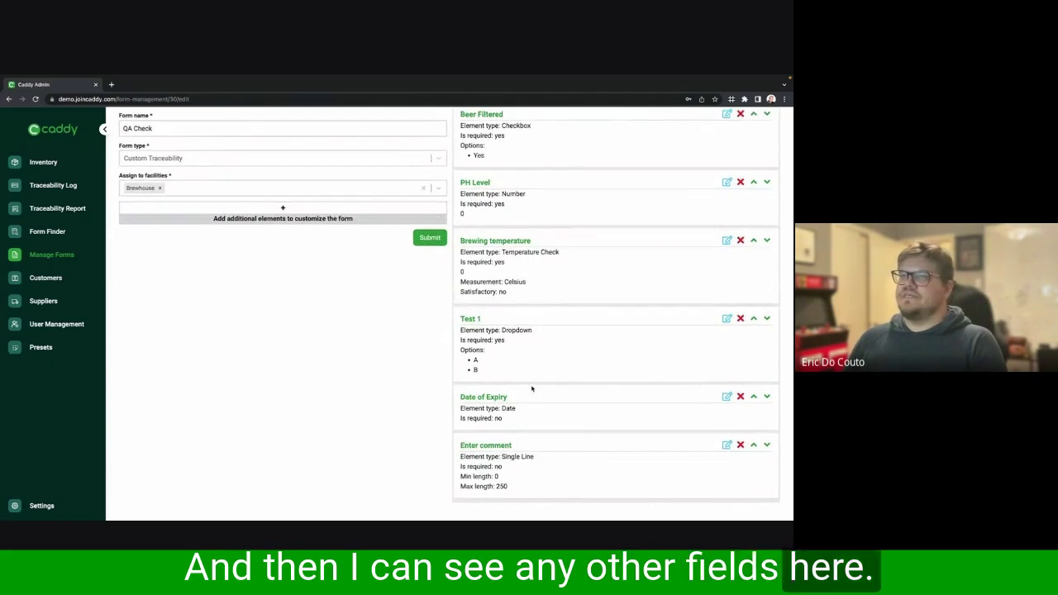
scroll(594, 239, "up", 3)
Step: Move PH Level above Beer Filtered, restore the original order and leave the QA Check form without submitting
left_click(752, 271)
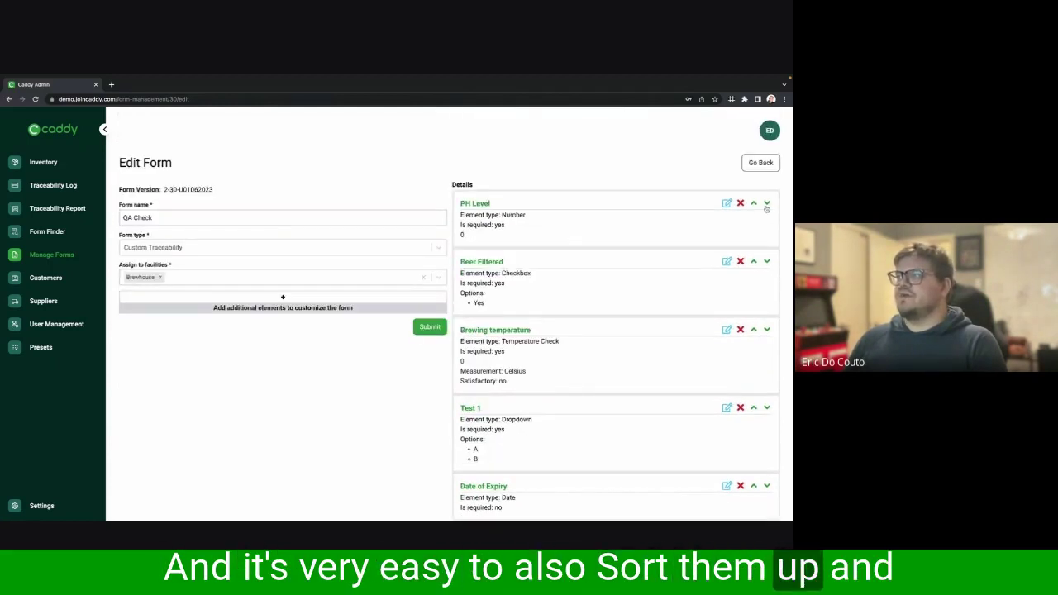
left_click(753, 261)
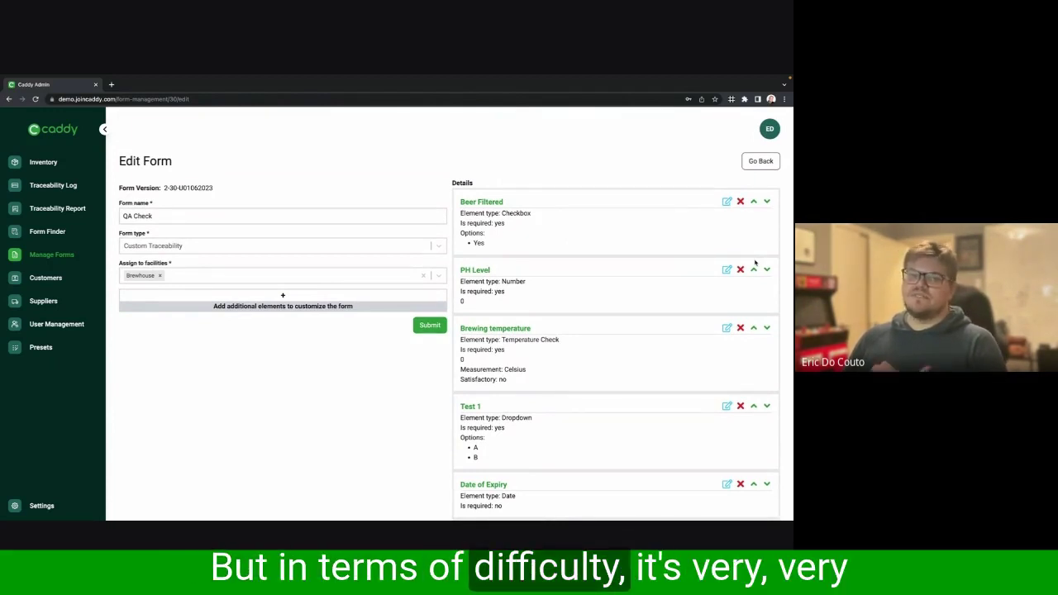
left_click(760, 162)
Step: View the customers list, the facility presets and the suppliers list
left_click(46, 278)
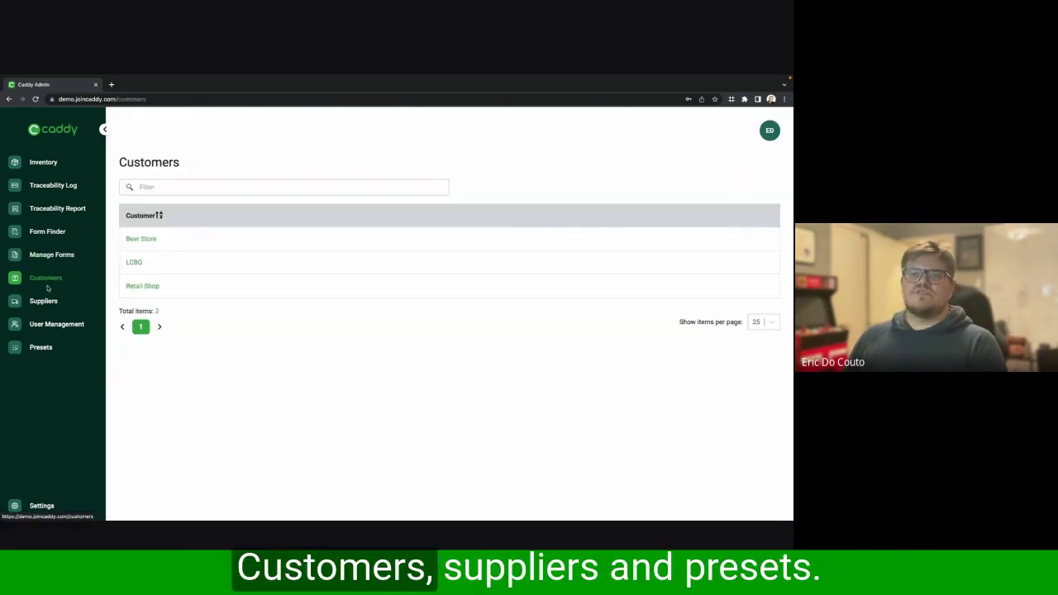
left_click(43, 348)
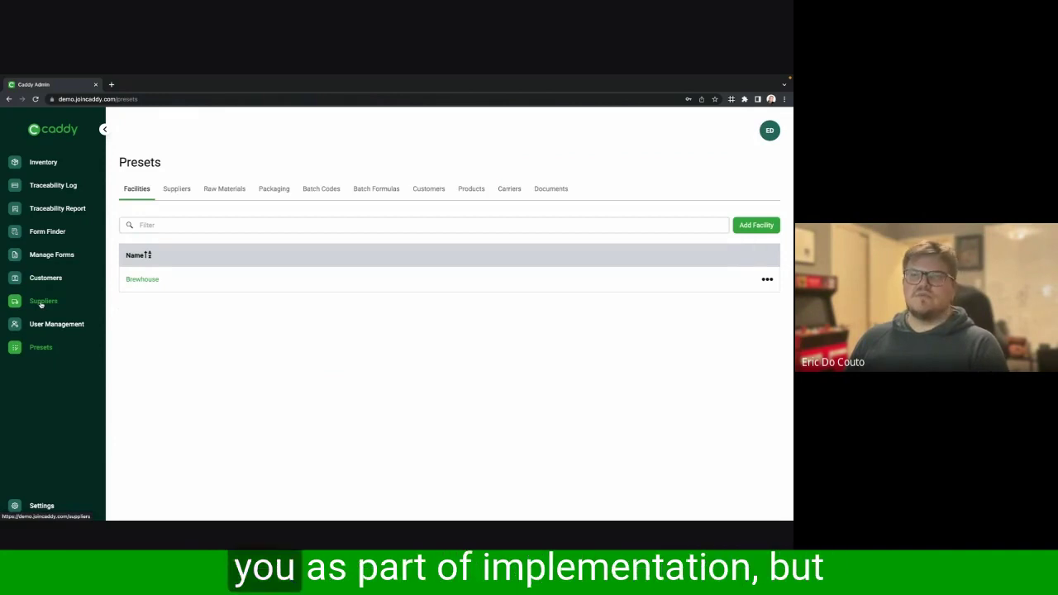
left_click(41, 302)
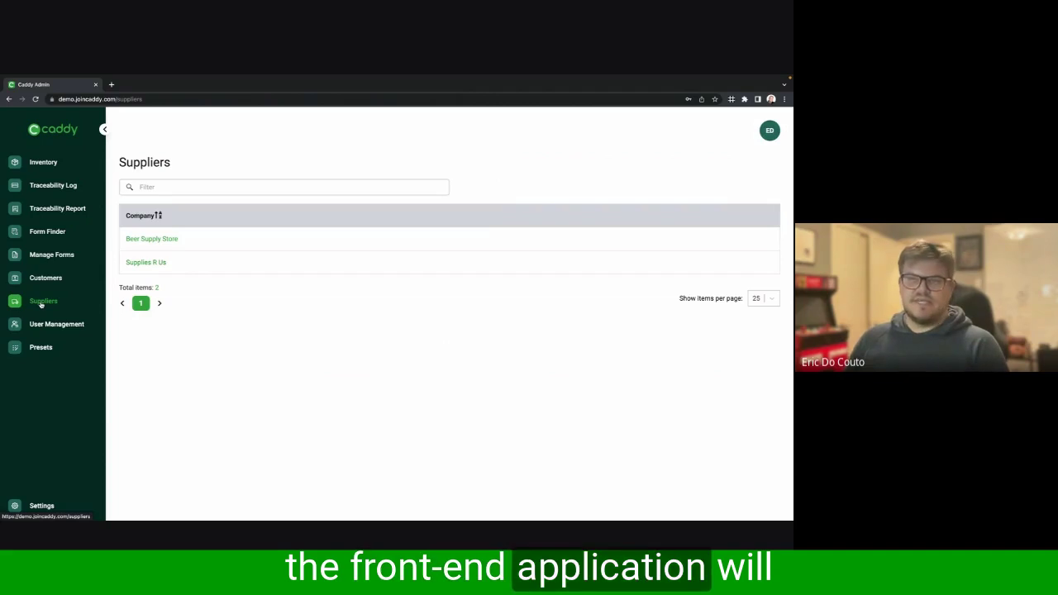
Step: Open the customer LCBO and review its orders, notes, documents and contact info
left_click(49, 281)
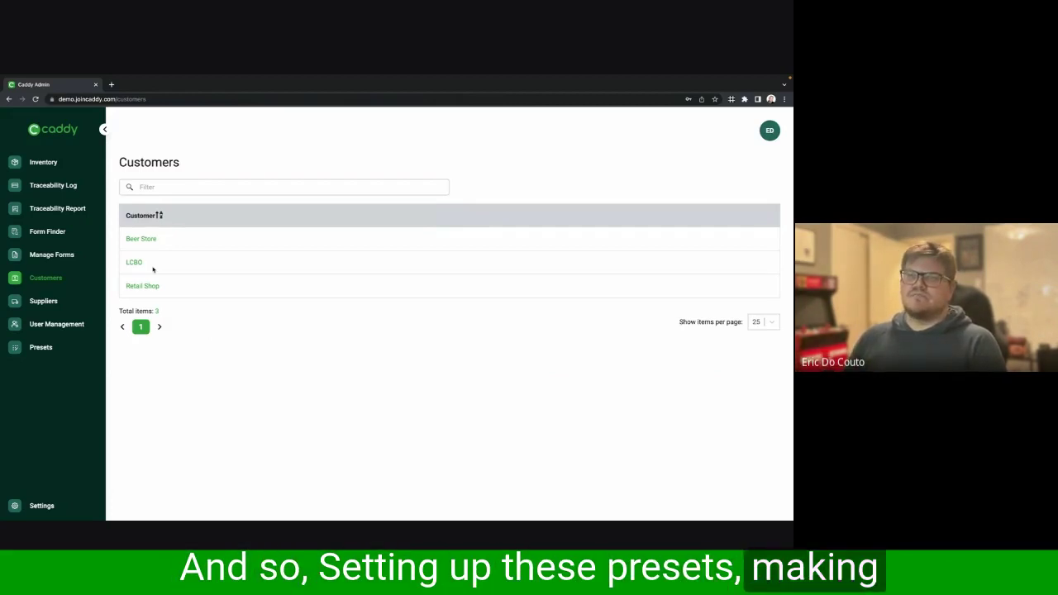
left_click(139, 263)
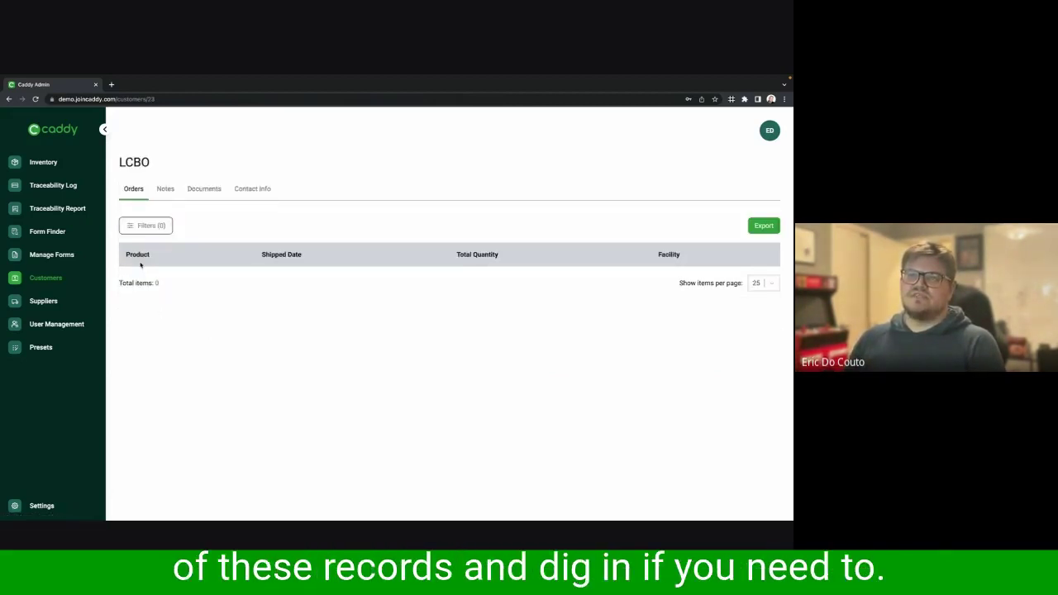
left_click(165, 190)
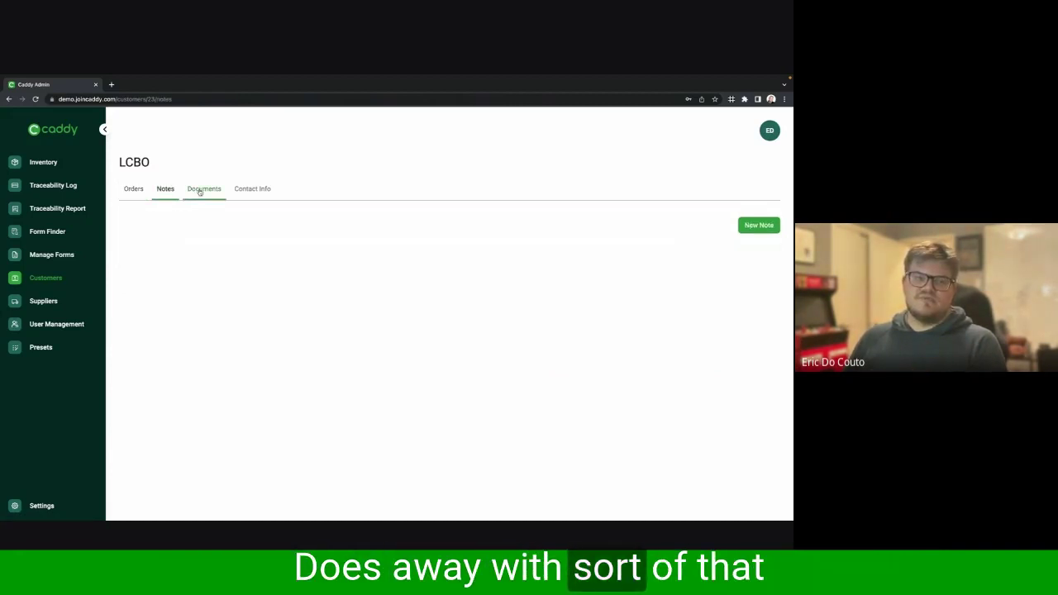
left_click(202, 189)
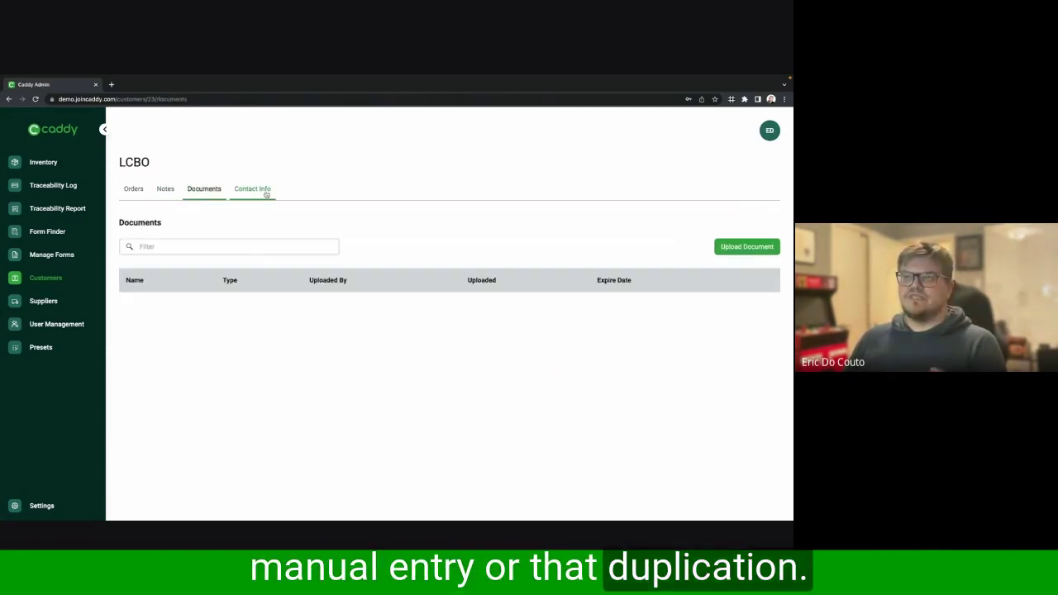
left_click(252, 189)
Step: Open the supplier Beer Supply Store and review its orders and documents
left_click(43, 301)
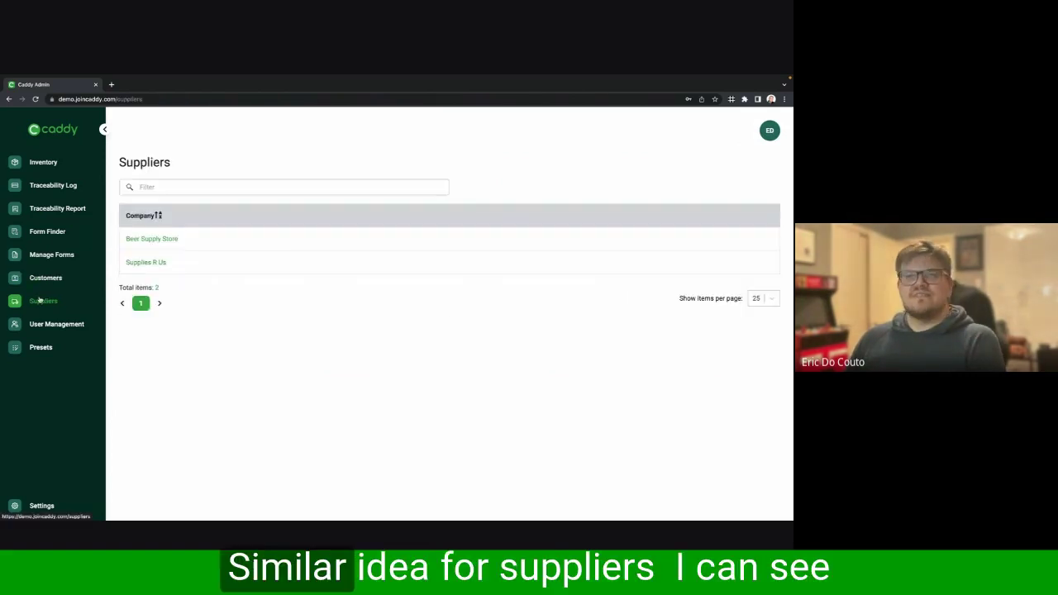
left_click(162, 241)
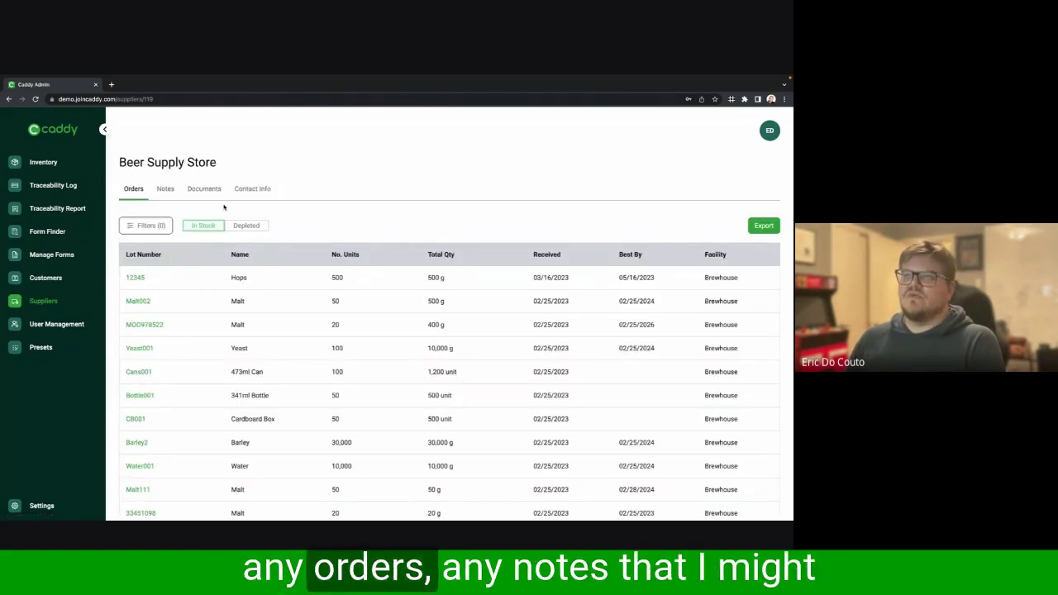
left_click(203, 189)
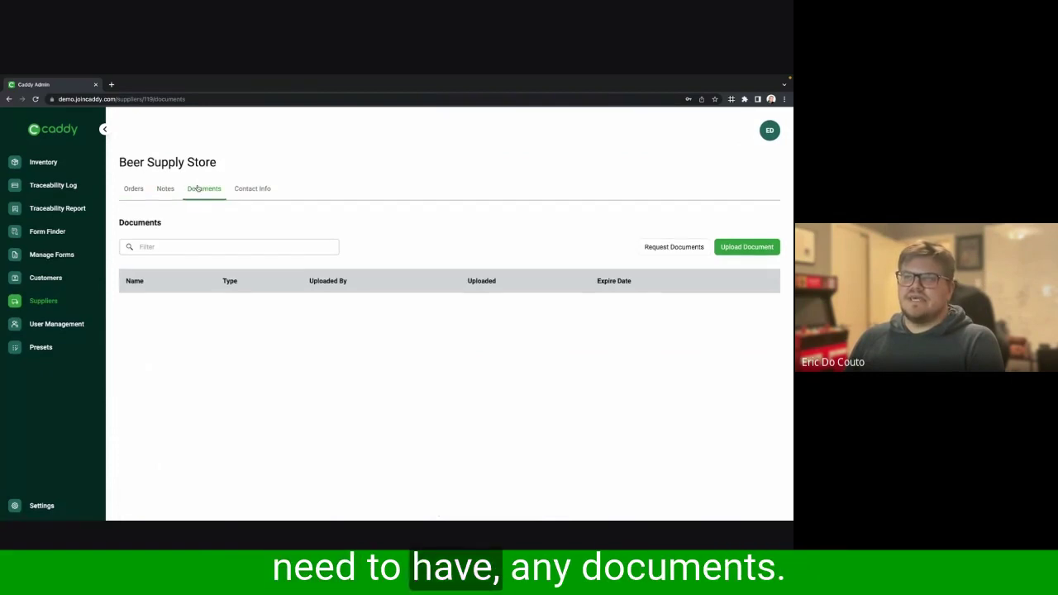
Step: Send a document request to Beer Supply Store's contact for the document type HACCP
left_click(676, 246)
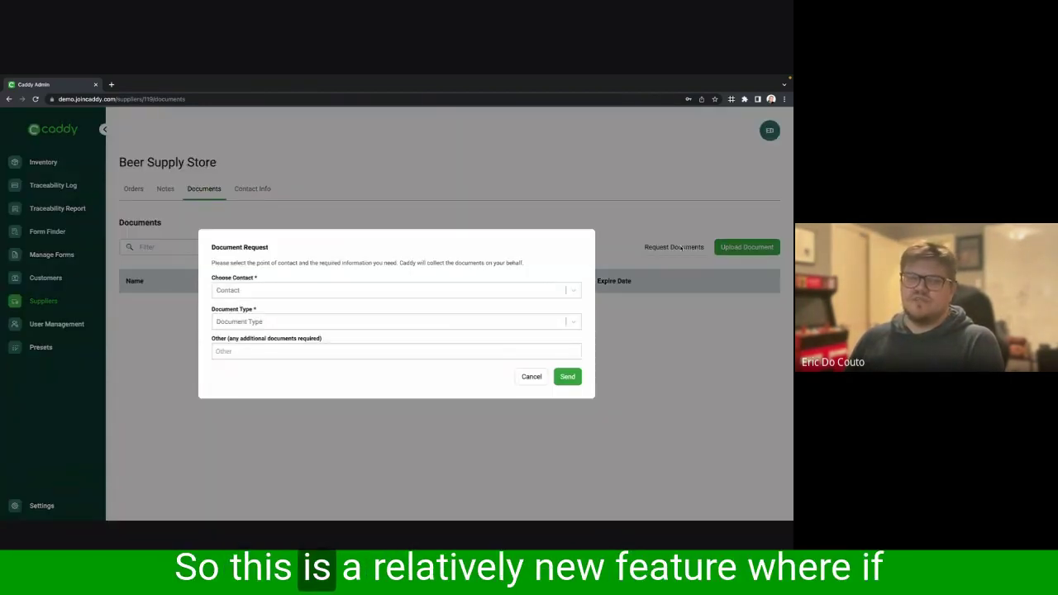
left_click(259, 289)
left_click(265, 309)
left_click(270, 323)
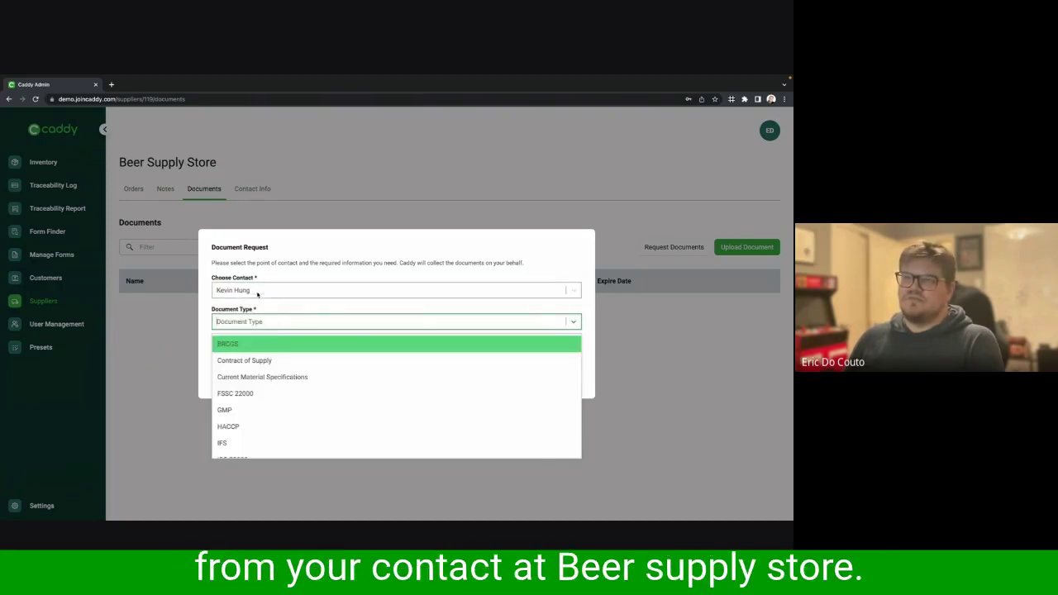
left_click(269, 428)
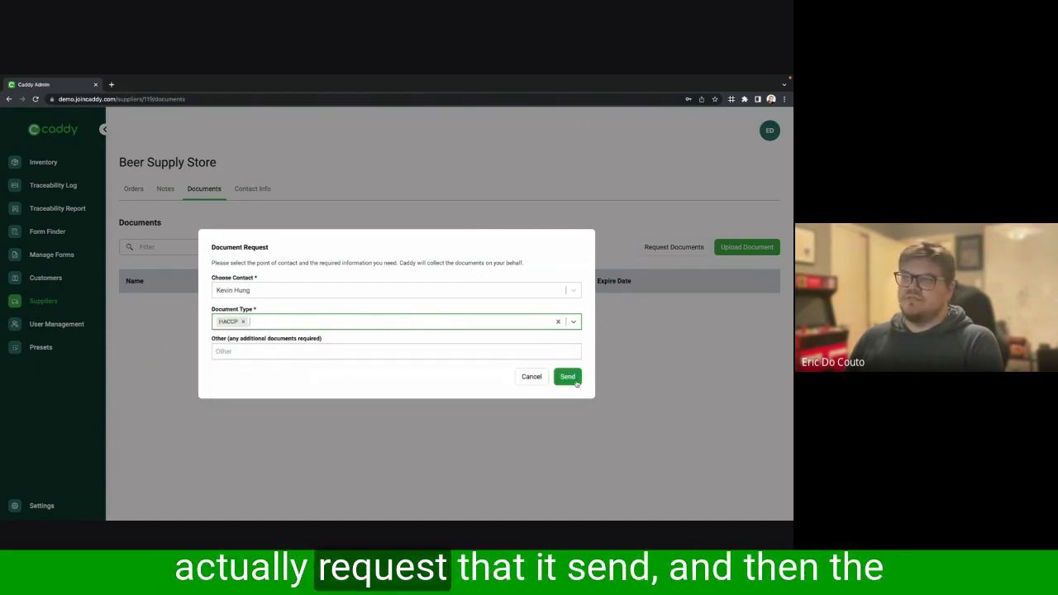
left_click(567, 378)
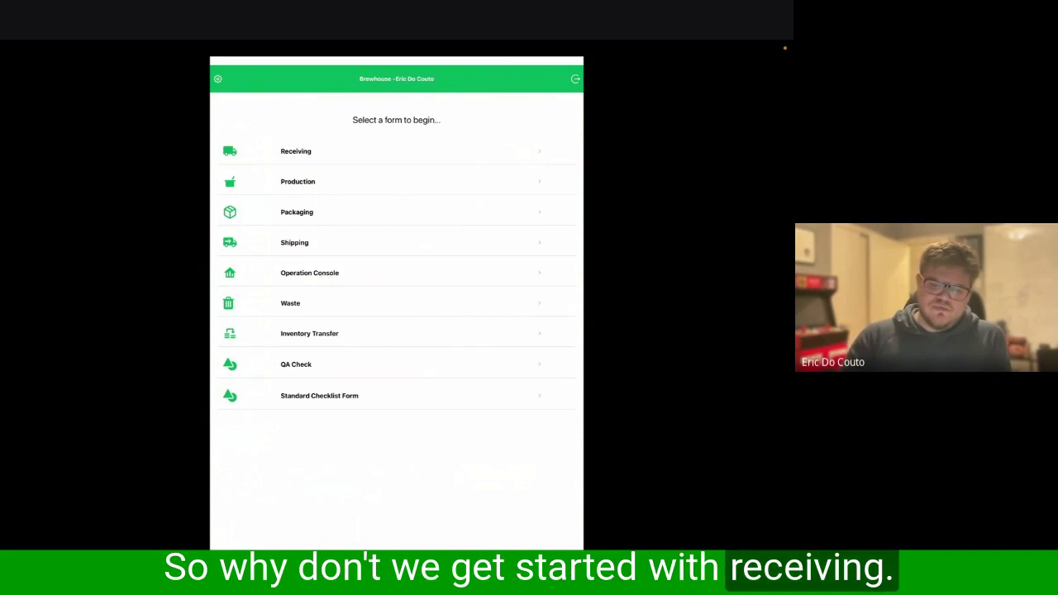
Step: In the Caddy tablet app, start a Receiving form for an unexpected delivery of Yeast from Beer Supply Store
left_click(296, 151)
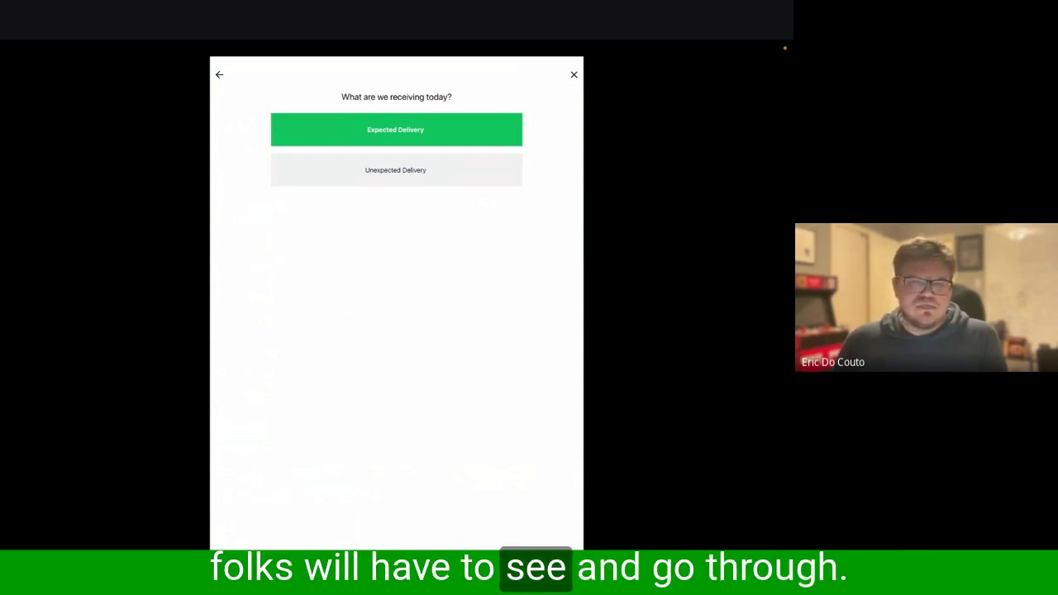
left_click(396, 170)
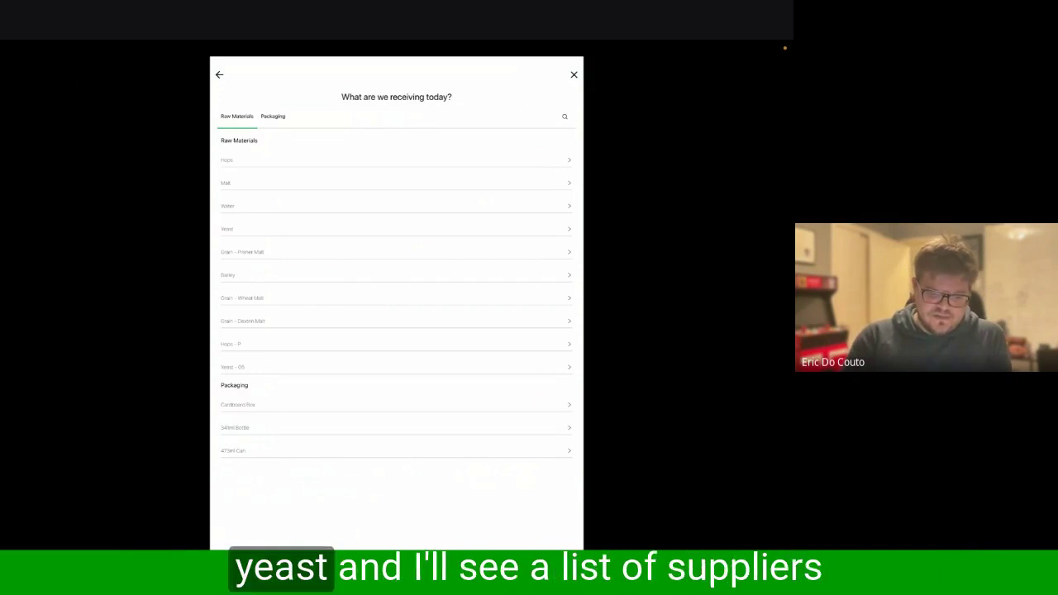
left_click(228, 229)
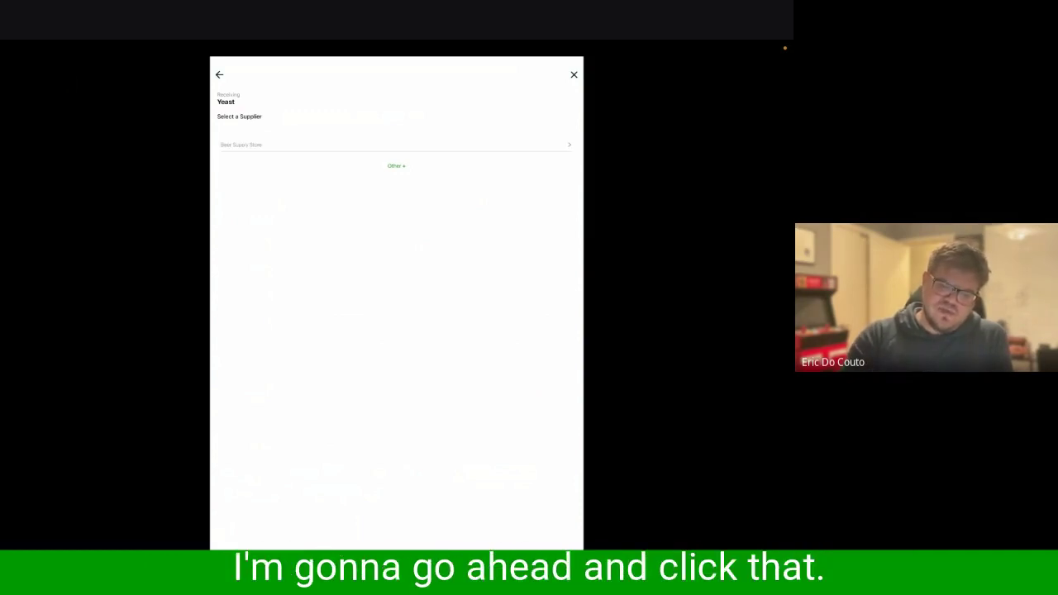
left_click(331, 145)
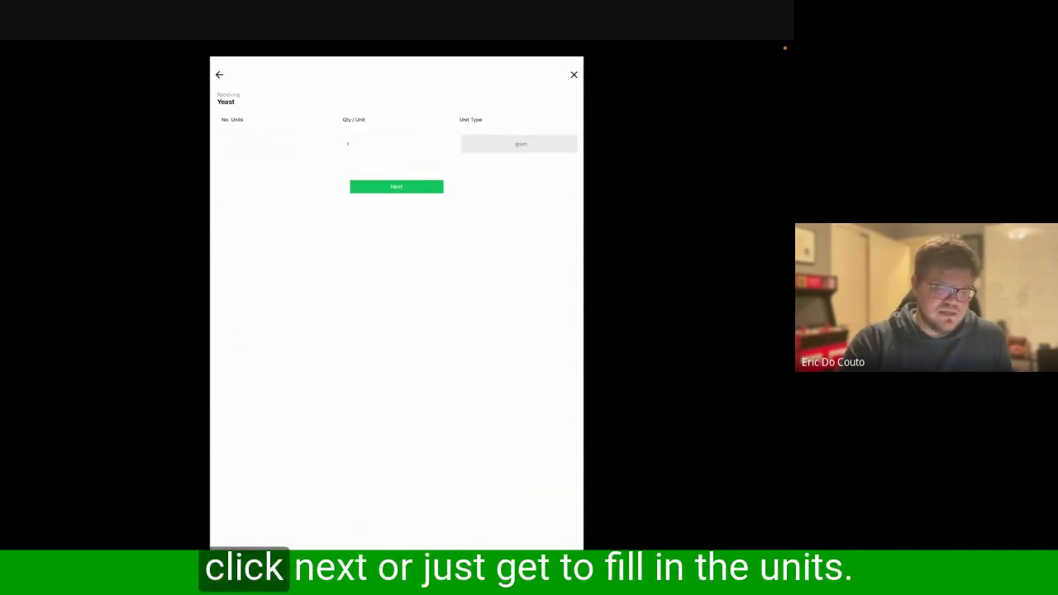
Step: Set the number of yeast units received to 12 and the best-by date to June 27, 2024
left_click(247, 144)
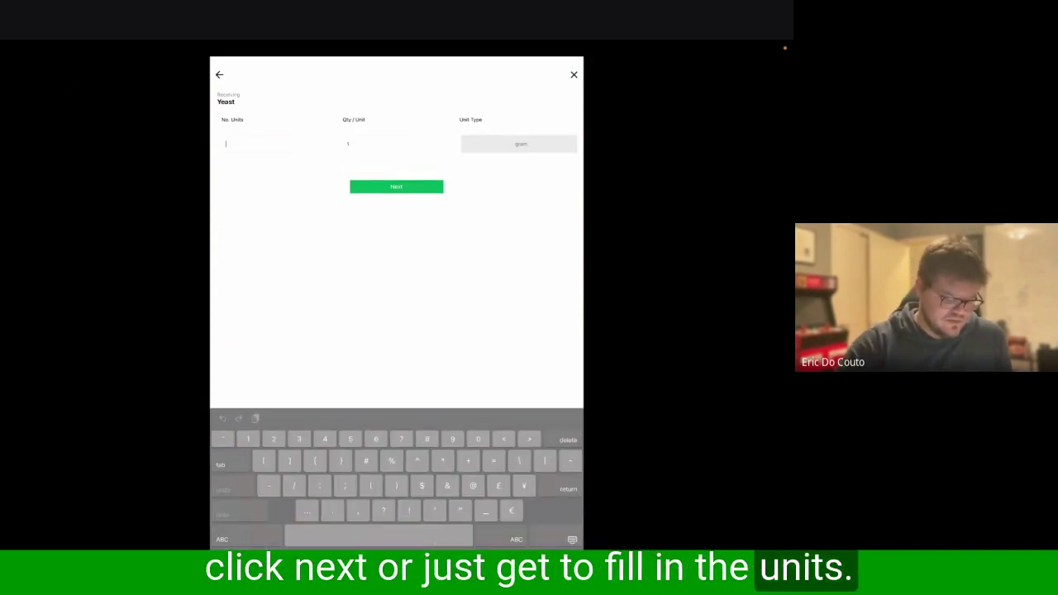
type("12")
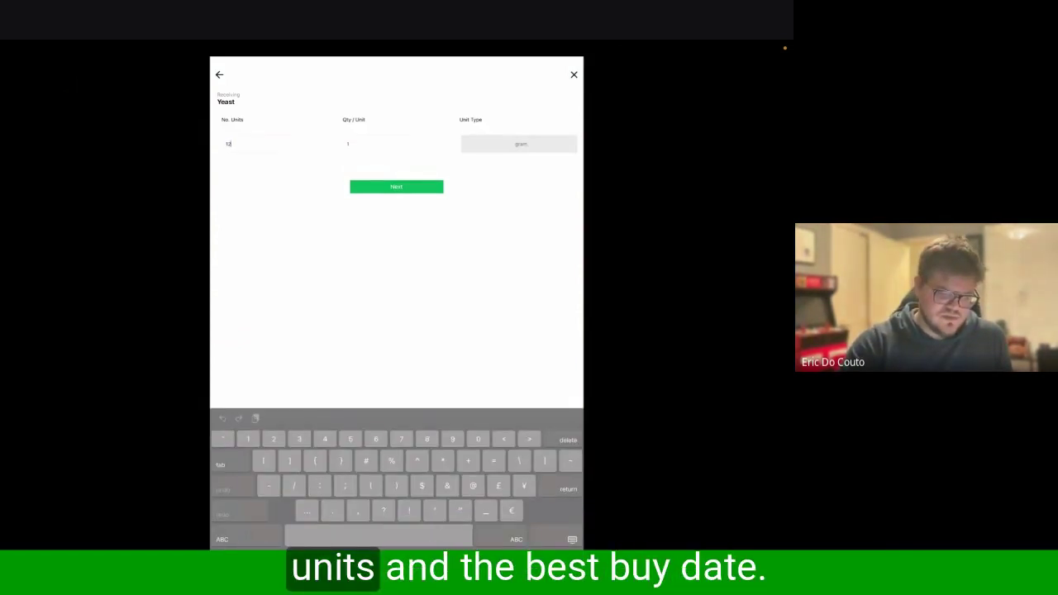
left_click(396, 186)
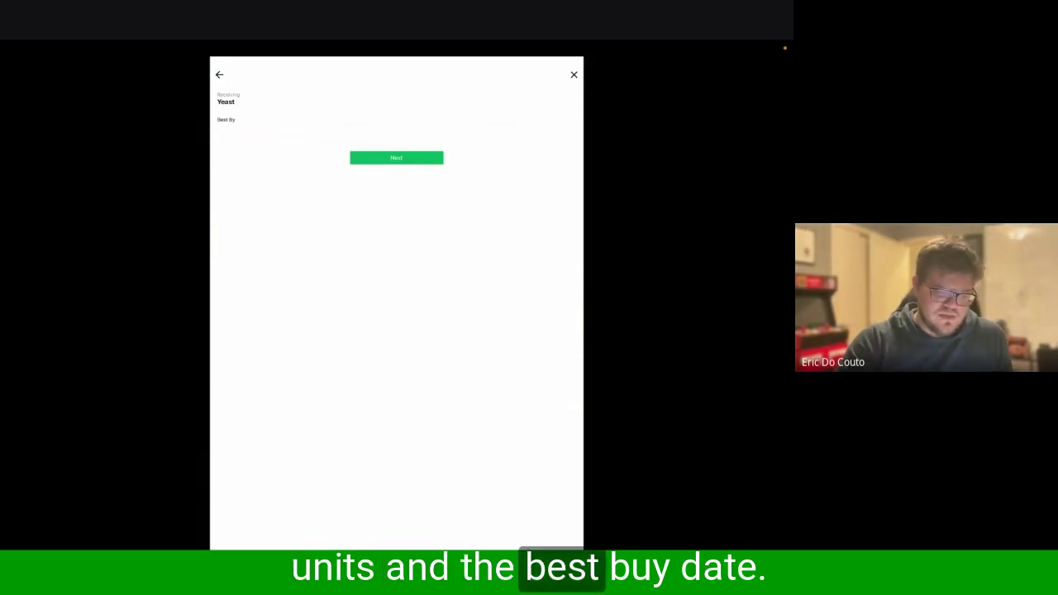
left_click(396, 133)
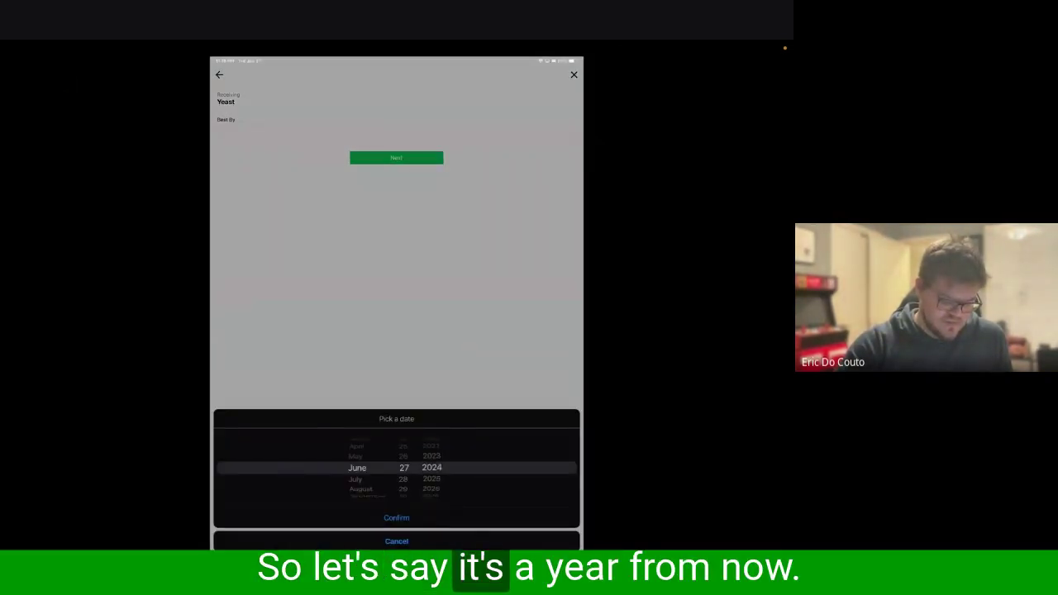
left_click(396, 517)
left_click(396, 157)
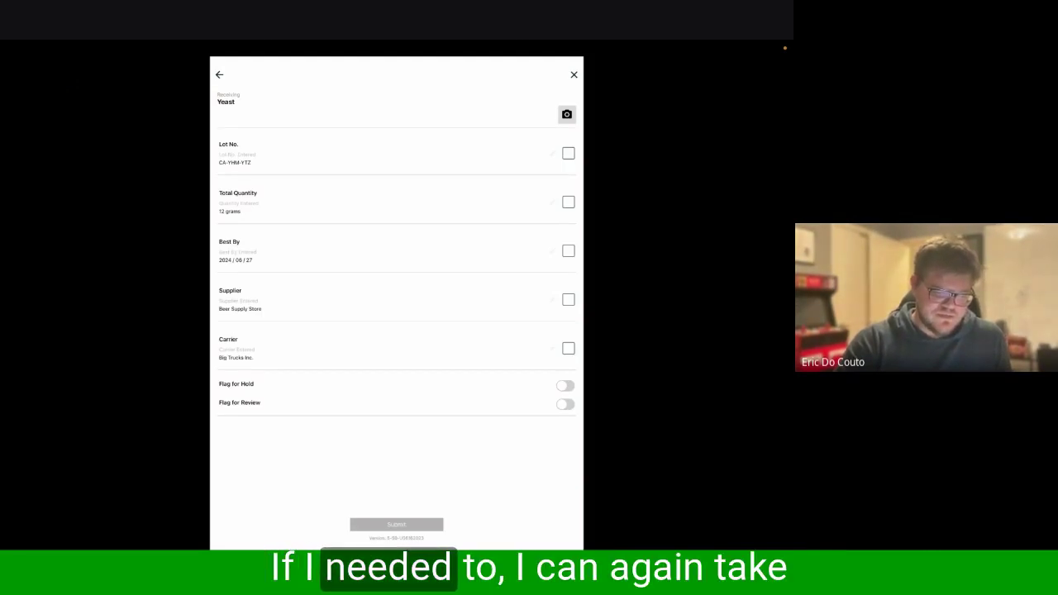
Step: Attach a COA photo to the yeast receiving entry and approve its lot number, total quantity, best-by date and supplier
left_click(566, 114)
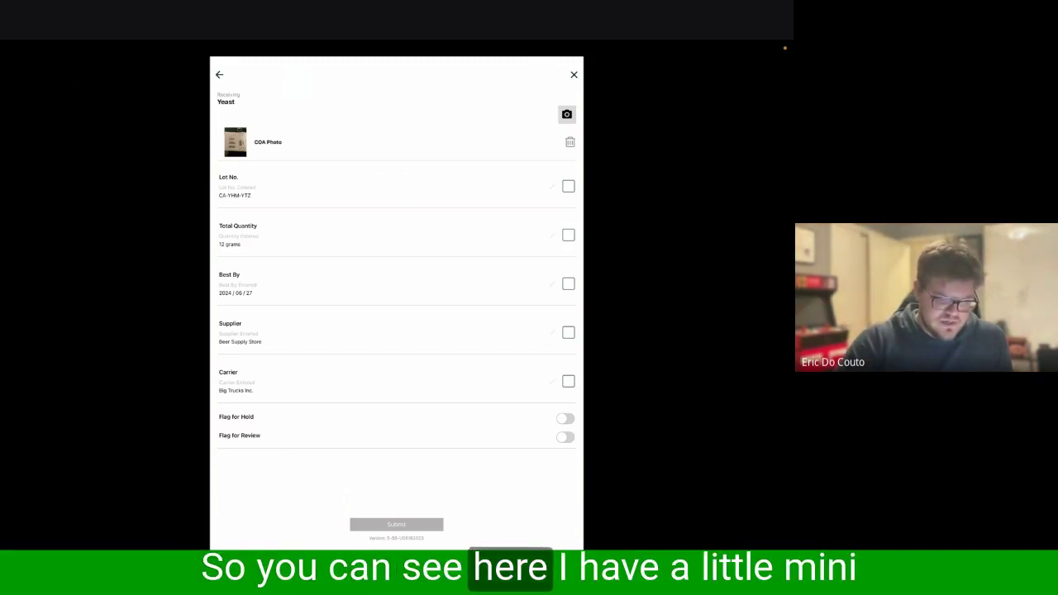
left_click(569, 187)
left_click(569, 235)
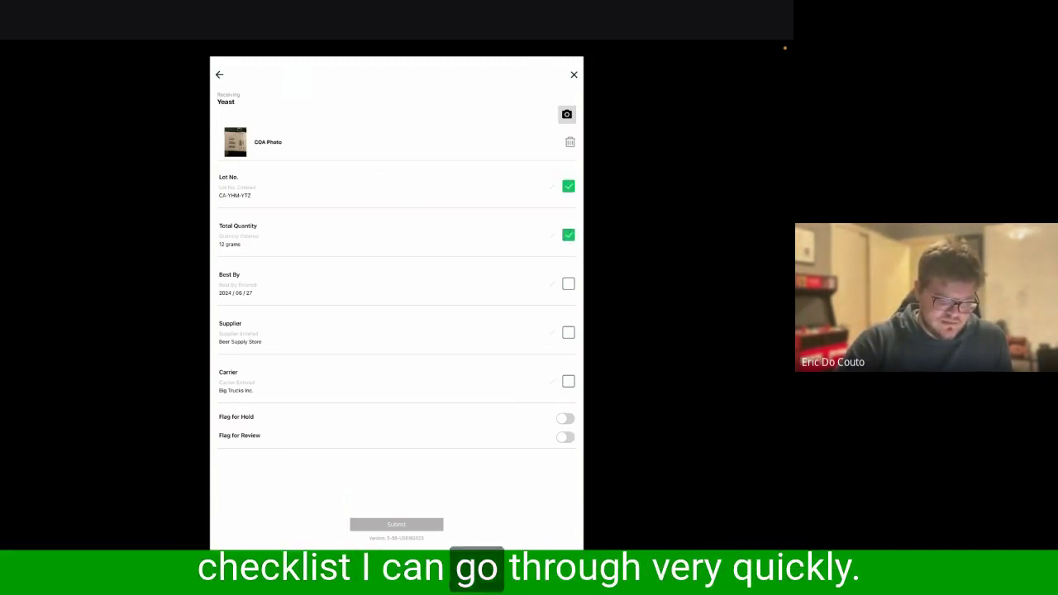
left_click(568, 285)
left_click(568, 332)
Step: Approve the carrier Big Trucks Inc. and submit the yeast receiving entry
left_click(396, 524)
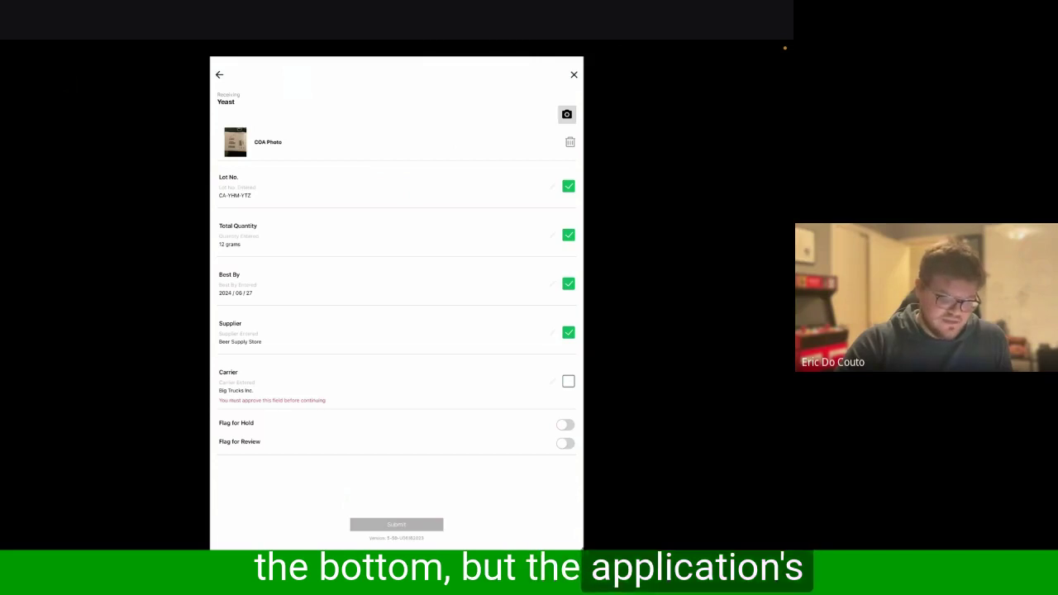
left_click(396, 524)
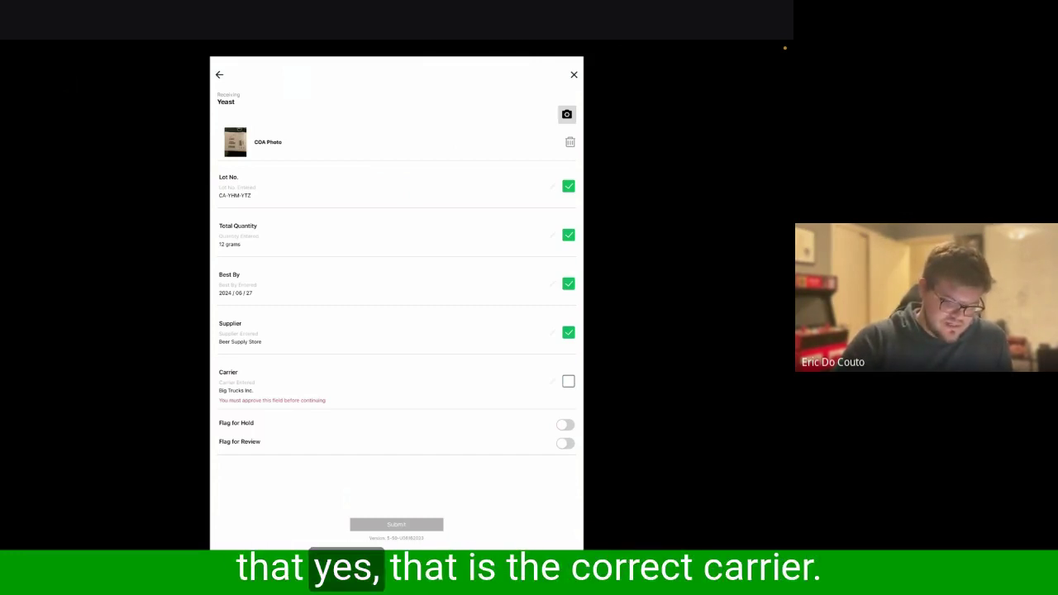
left_click(569, 381)
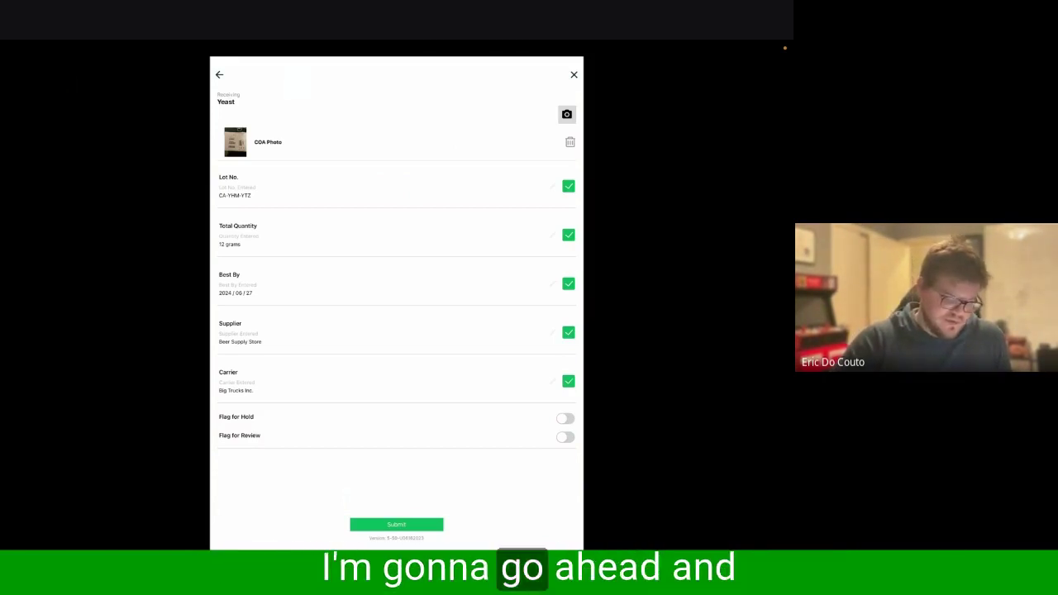
left_click(396, 524)
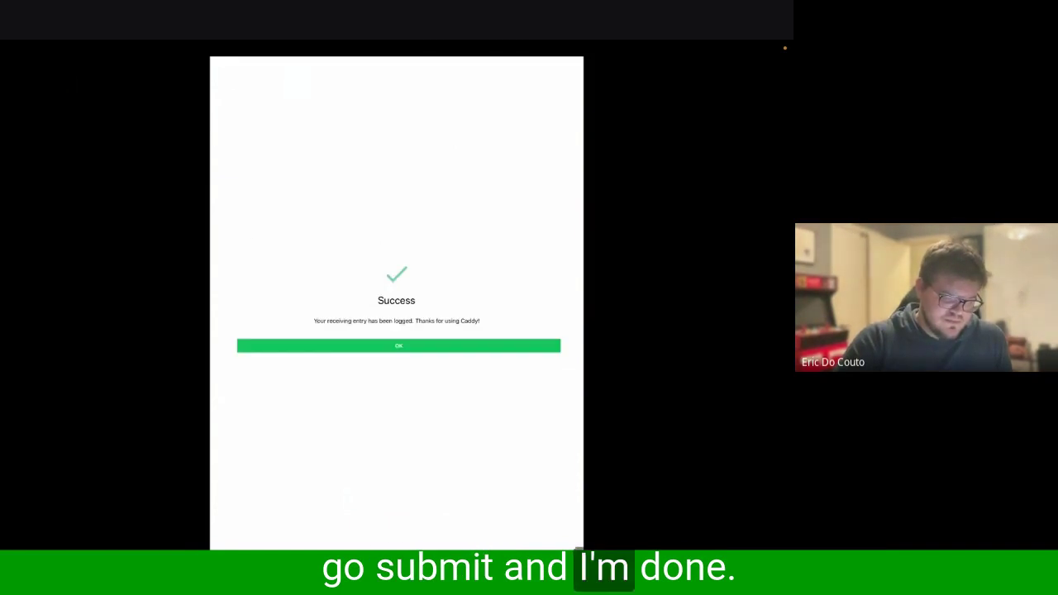
left_click(398, 345)
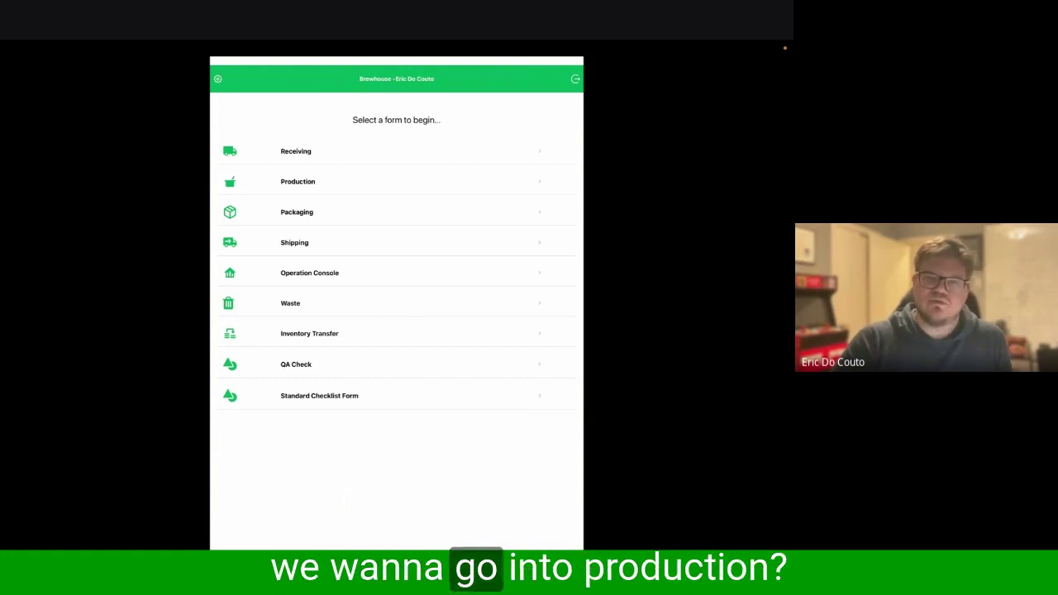
Step: Try to start a Production entry for 12 batches of Blonde 1
left_click(298, 181)
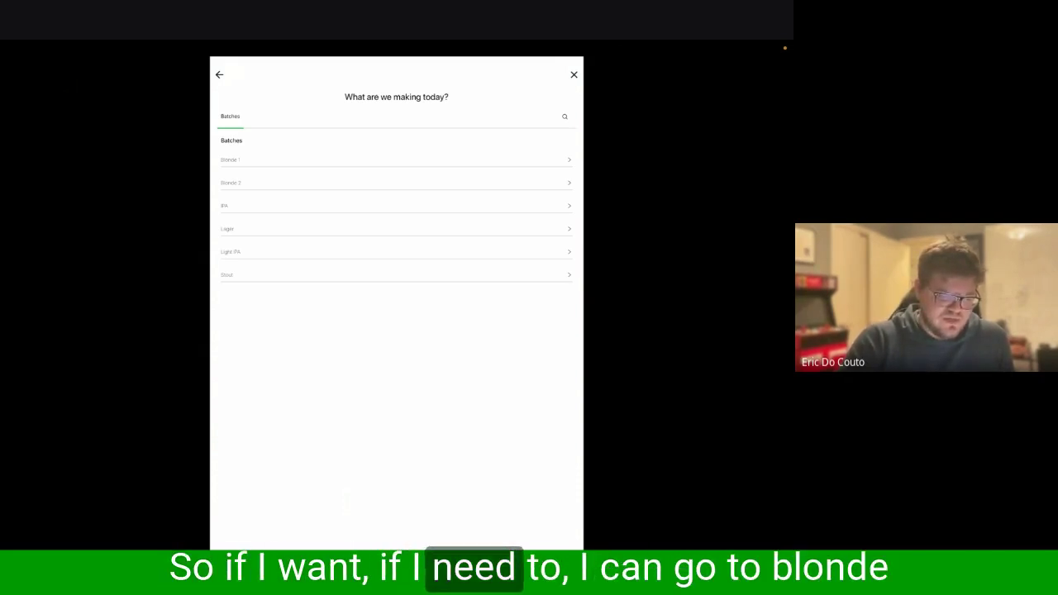
left_click(395, 160)
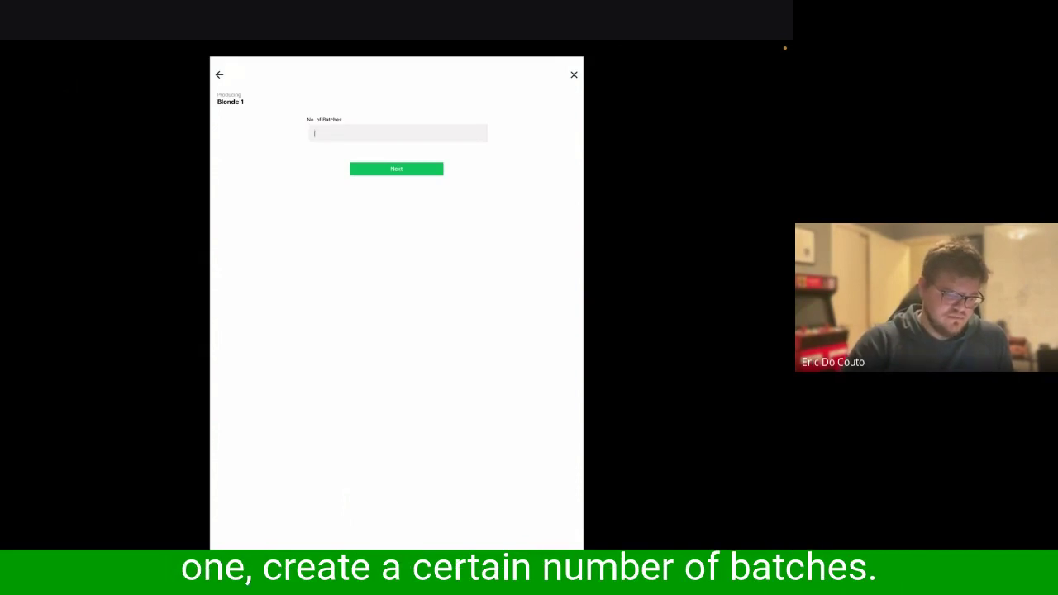
type("12")
key("Return")
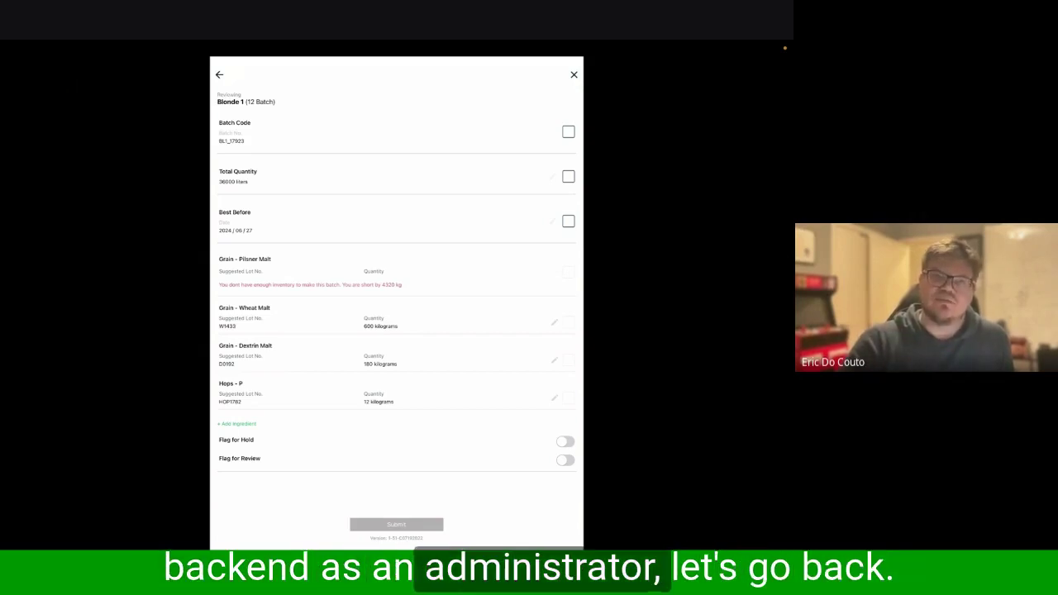
left_click(219, 75)
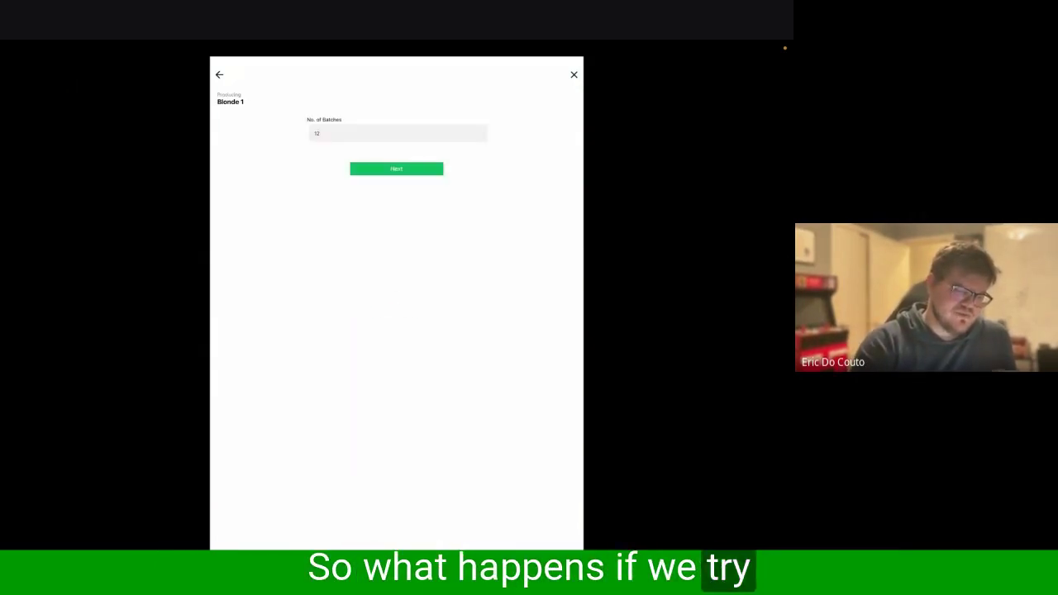
left_click(219, 74)
Step: Start a Production entry for 1 batch of Blonde 2
left_click(230, 182)
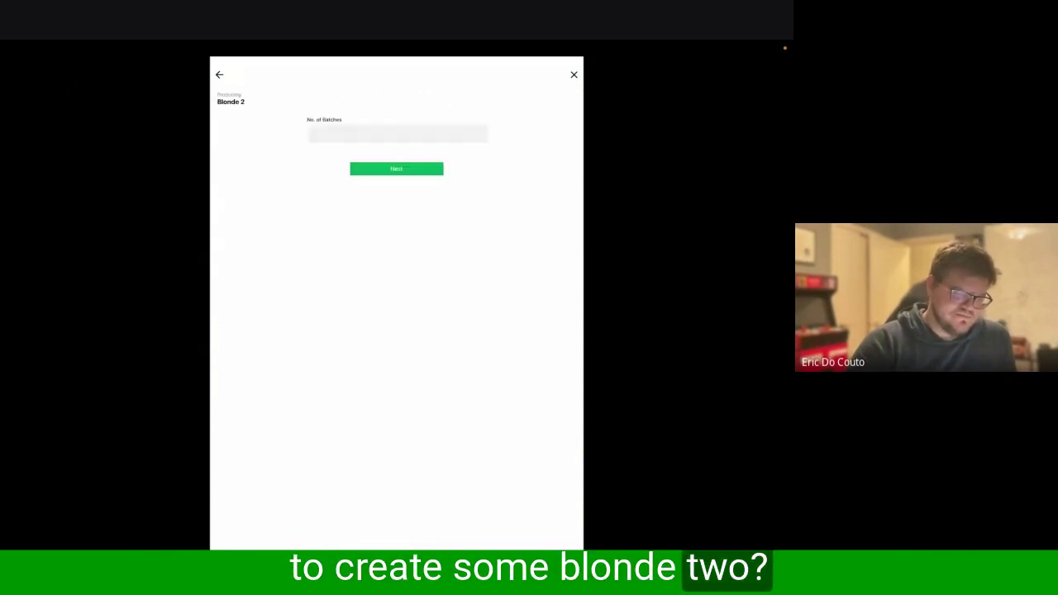
type("1")
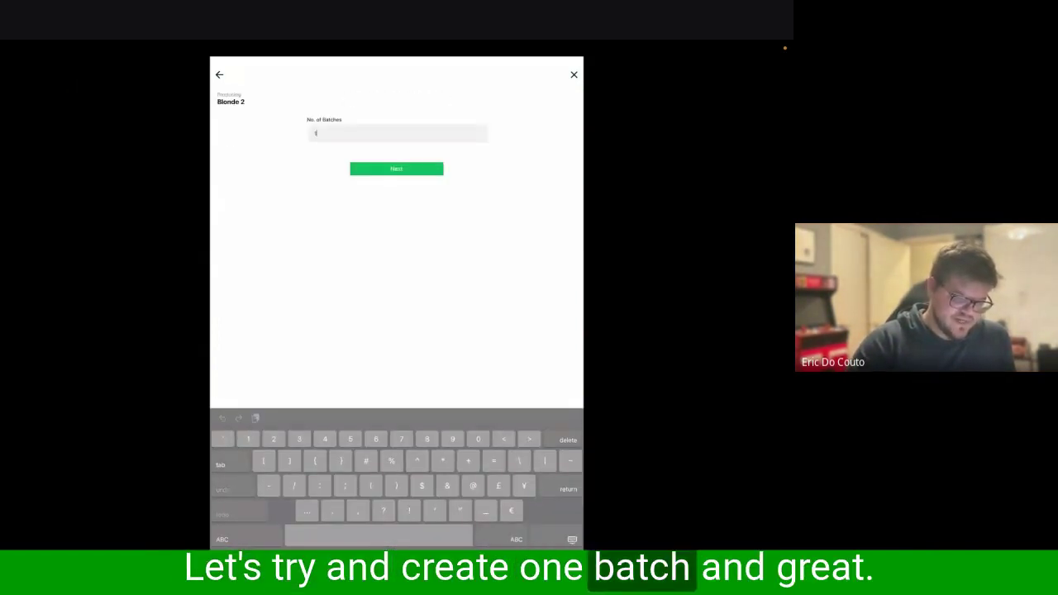
left_click(396, 169)
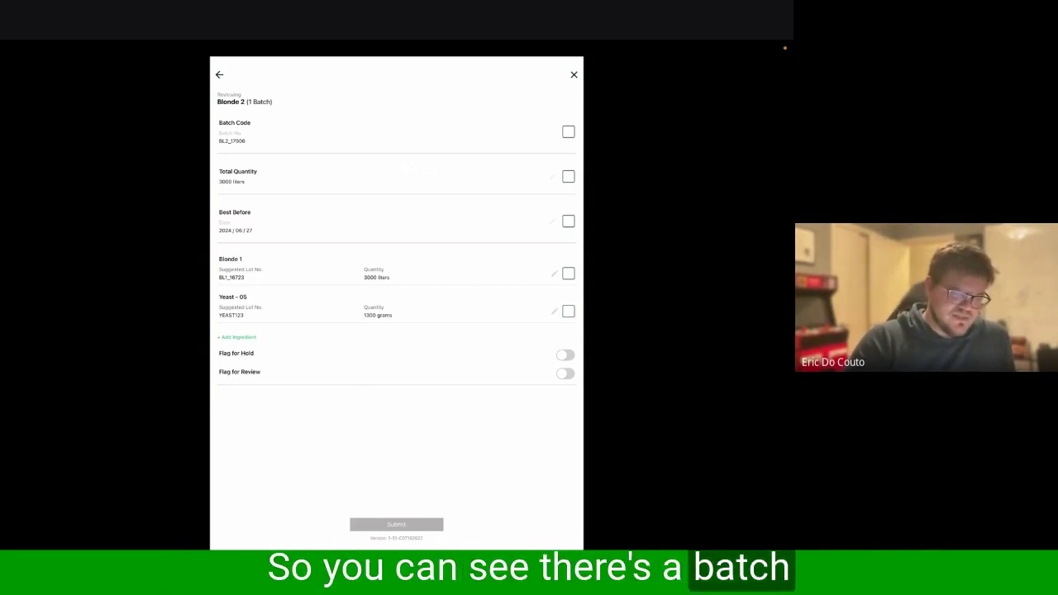
Step: Approve the Blonde 2 batch code, total quantity, best-before date and both ingredients, checking the lot used for the Blonde 1 ingredient
left_click(568, 131)
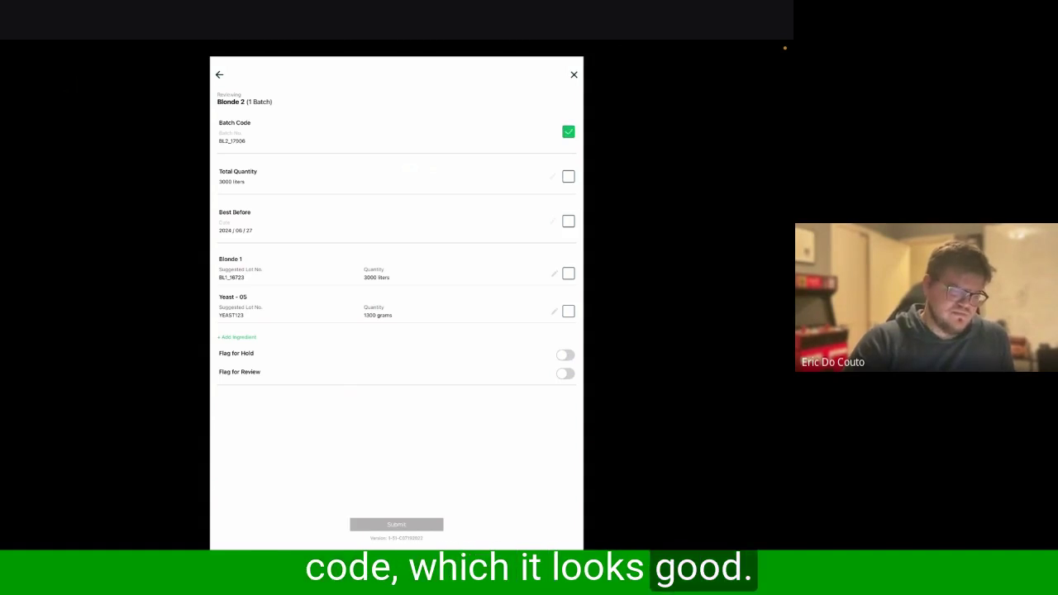
left_click(568, 176)
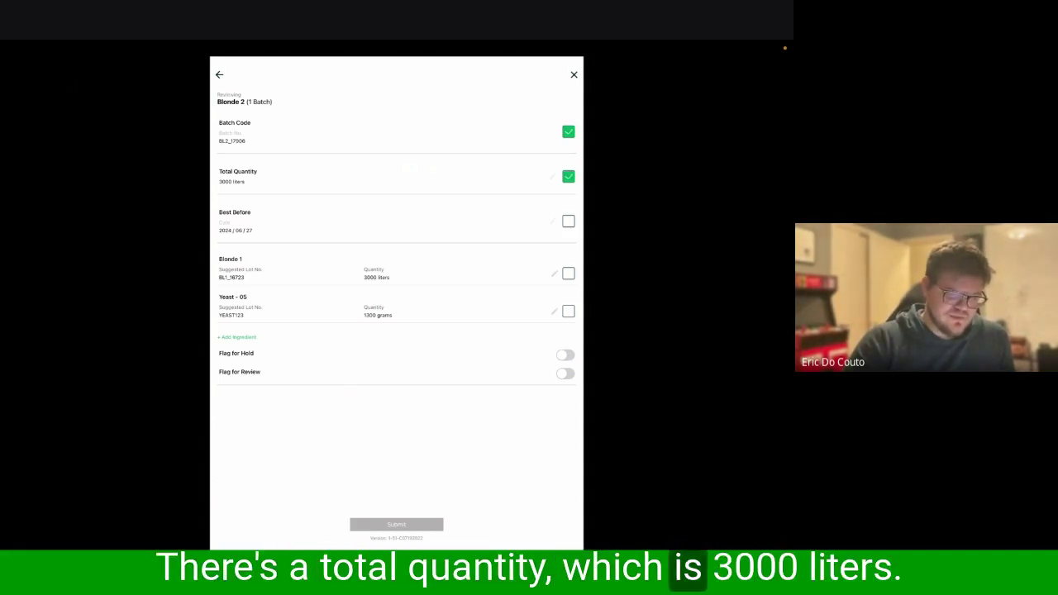
left_click(567, 220)
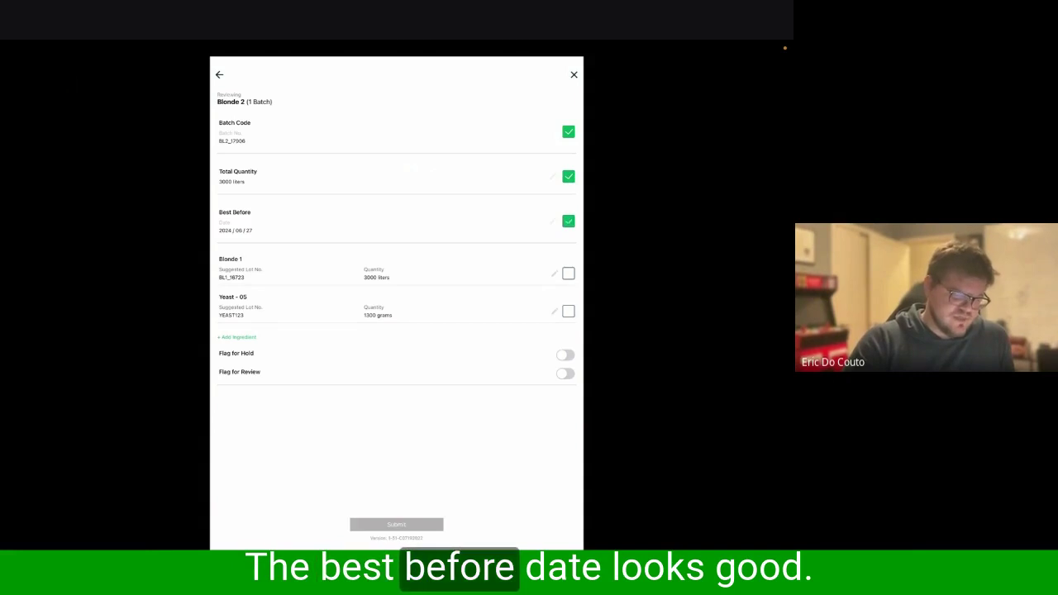
left_click(567, 273)
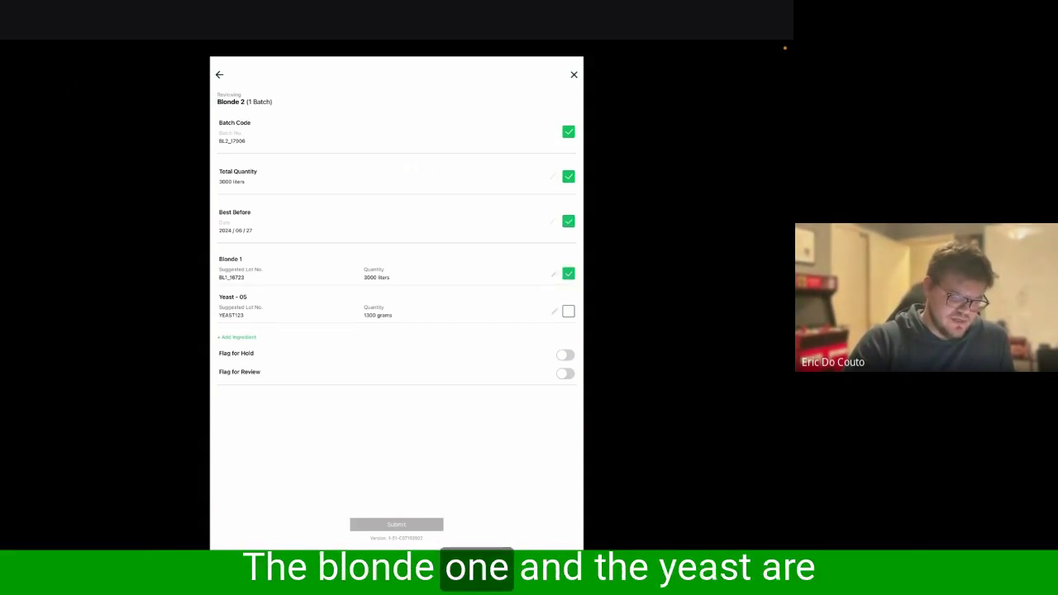
left_click(568, 311)
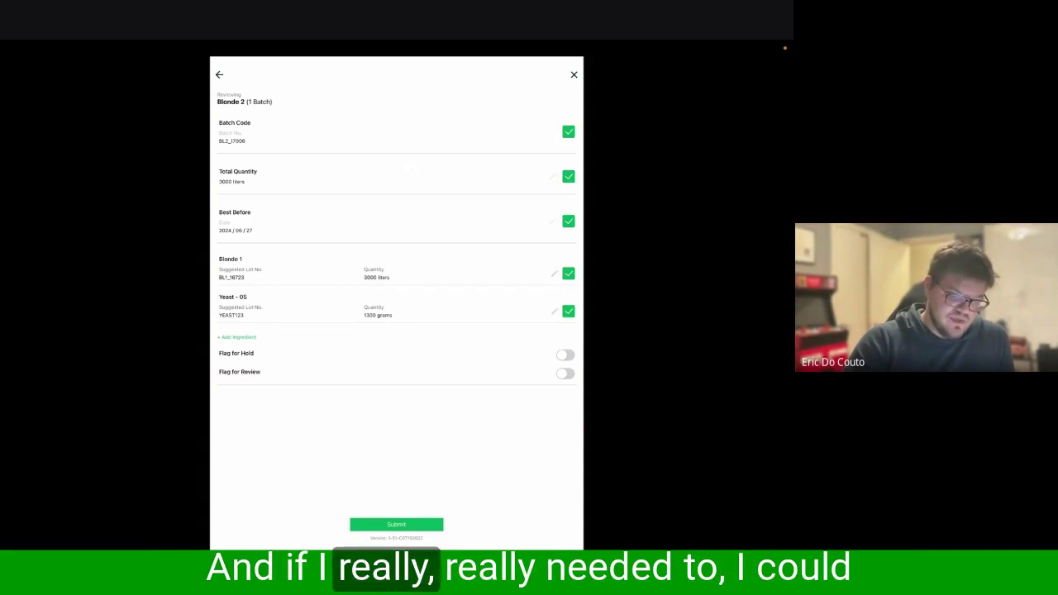
left_click(554, 273)
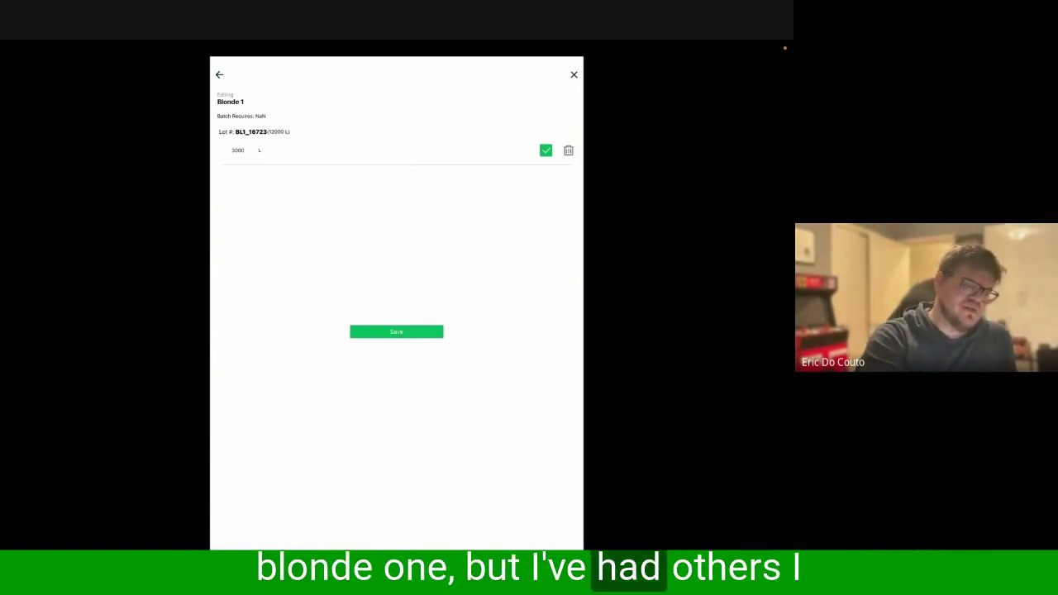
left_click(396, 332)
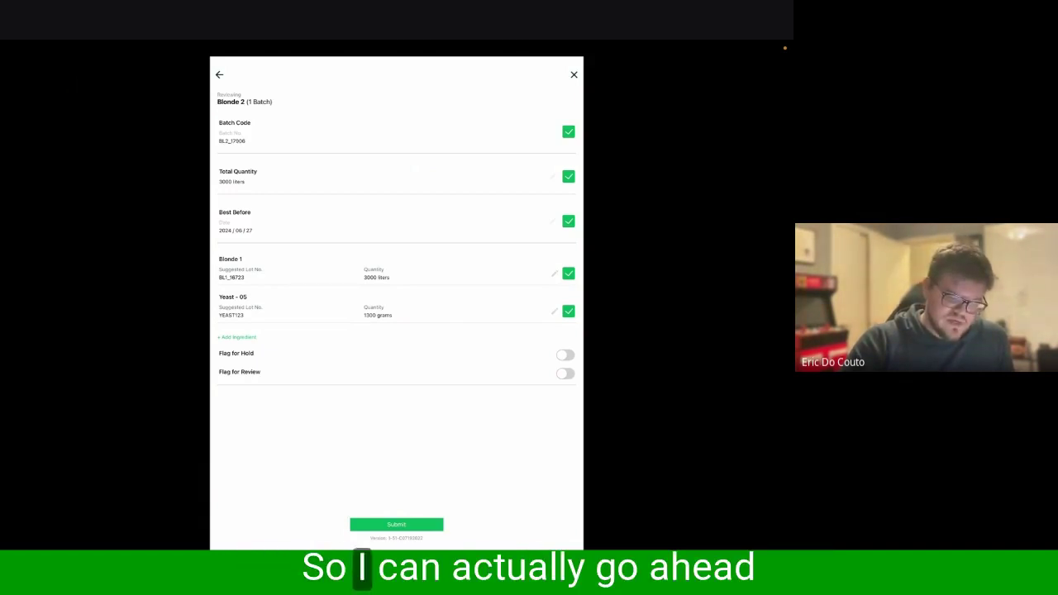
Step: Flag the Blonde 2 batch for hold with the comment "First day on the job. Need someone to review please" and submit the entry
left_click(564, 354)
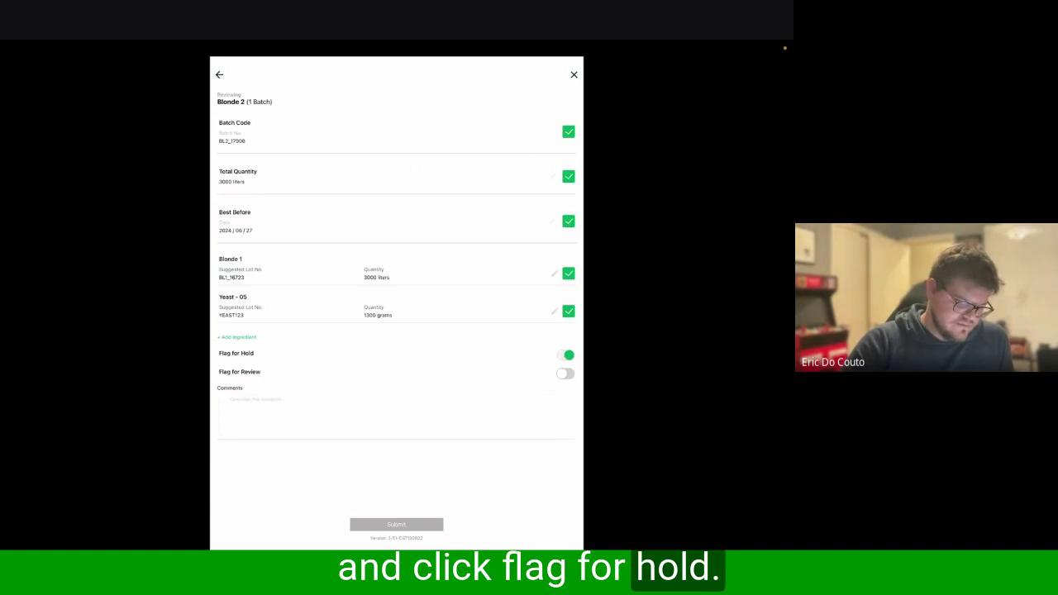
left_click(257, 405)
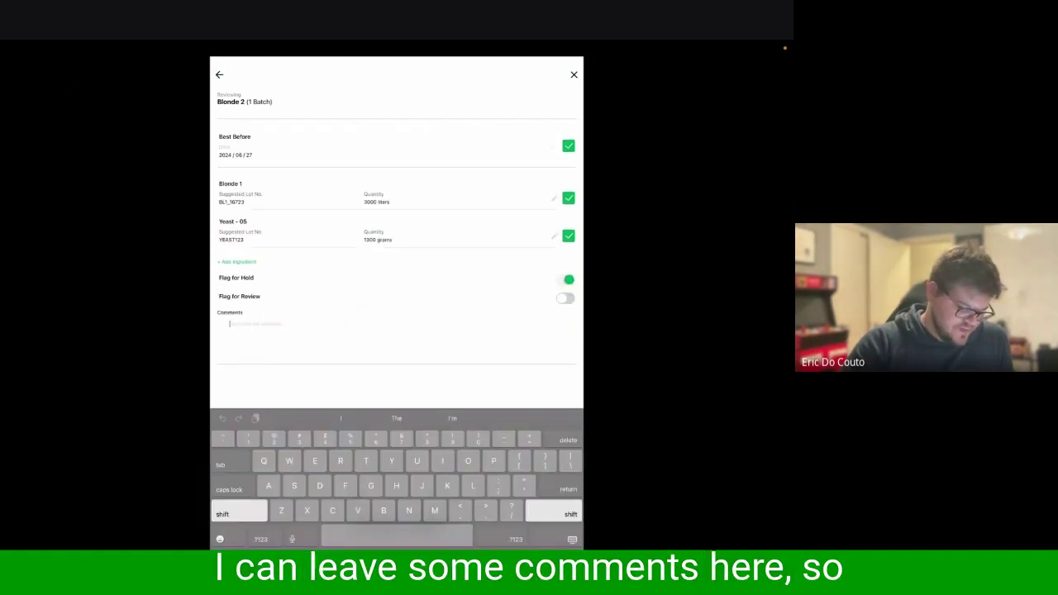
left_click(291, 538)
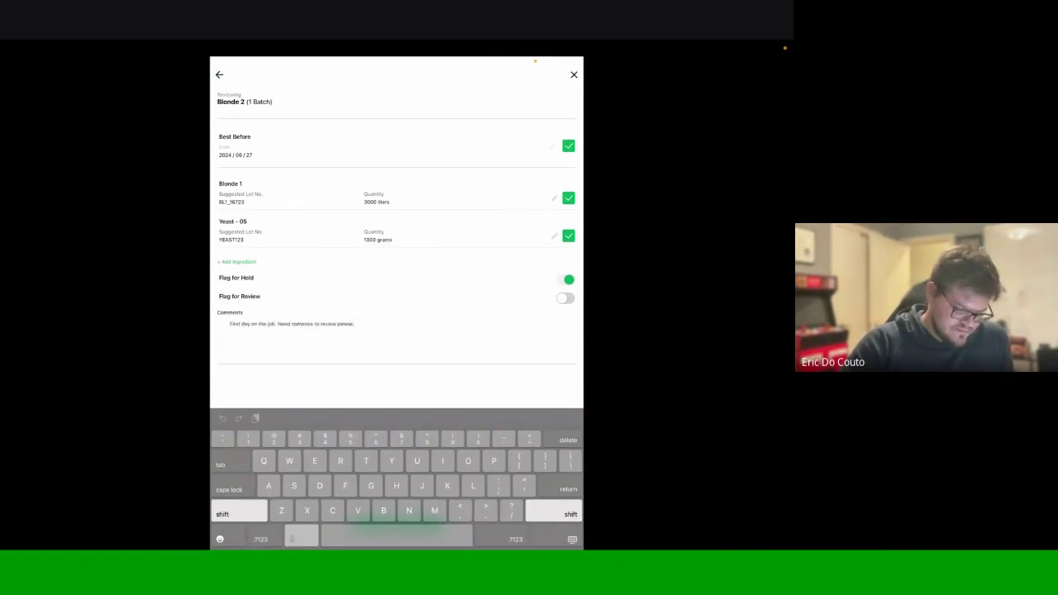
left_click(572, 538)
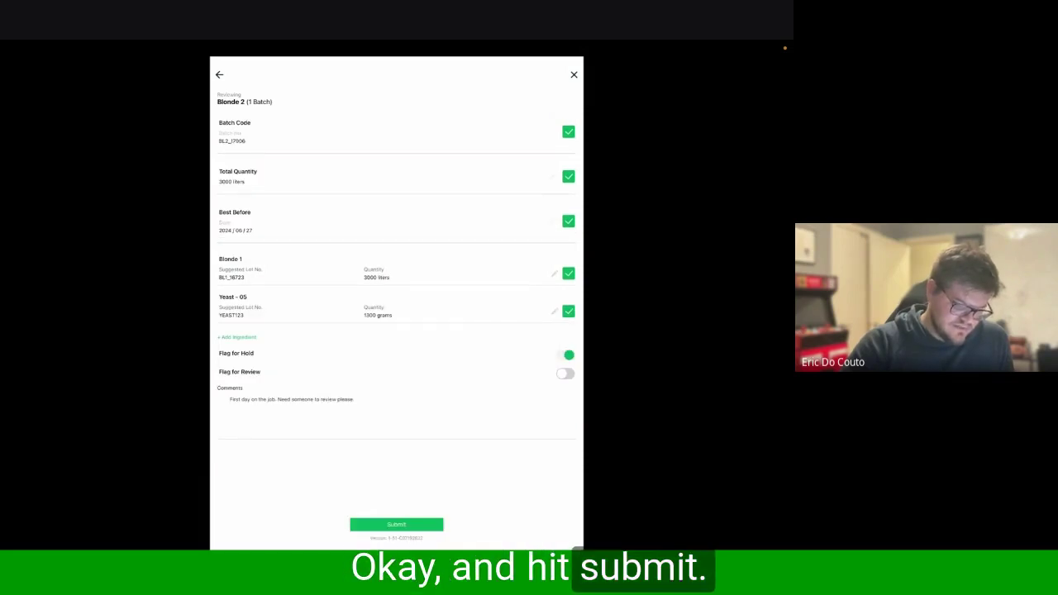
left_click(396, 523)
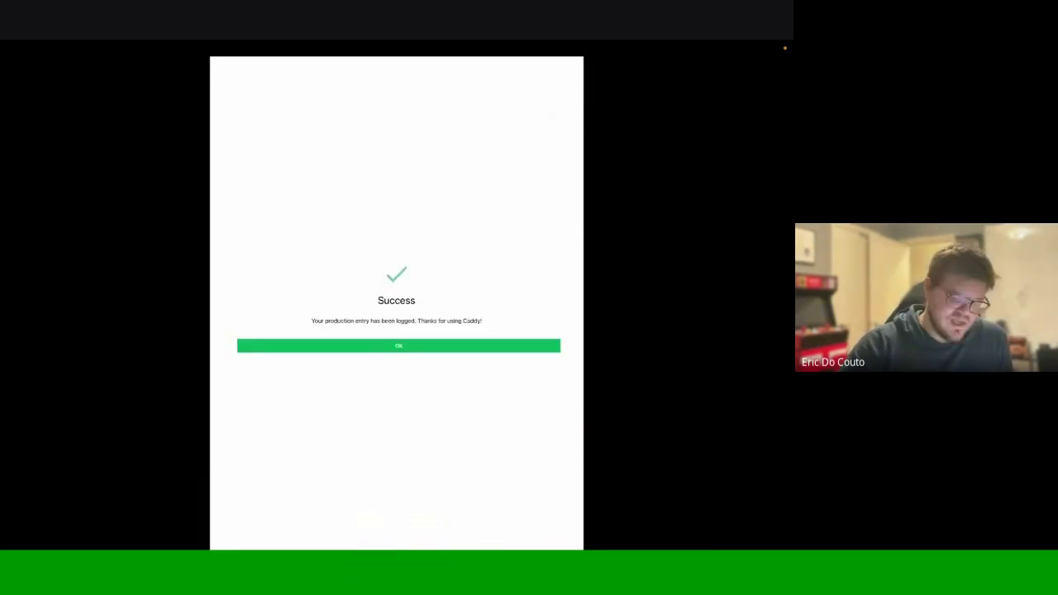
left_click(398, 346)
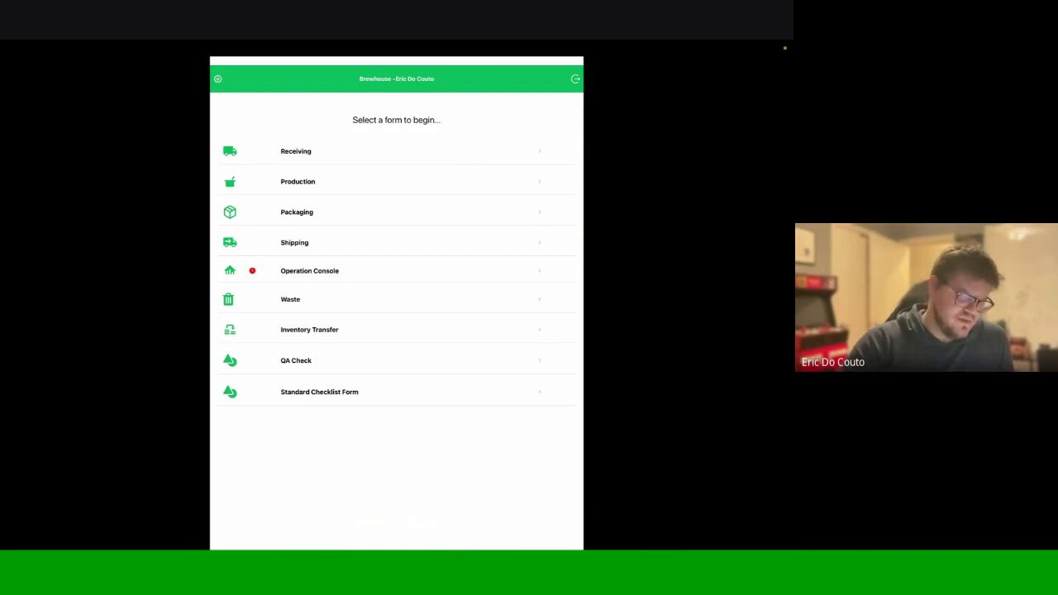
Step: Review the recent activity in the Operation Console and release the held Blonde 2 batch
left_click(310, 271)
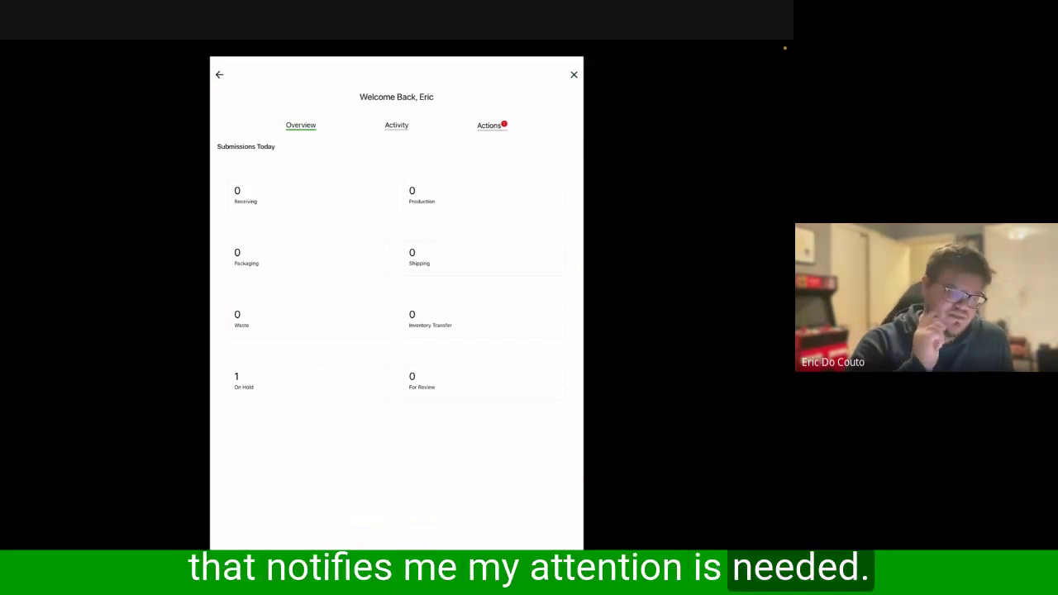
left_click(396, 125)
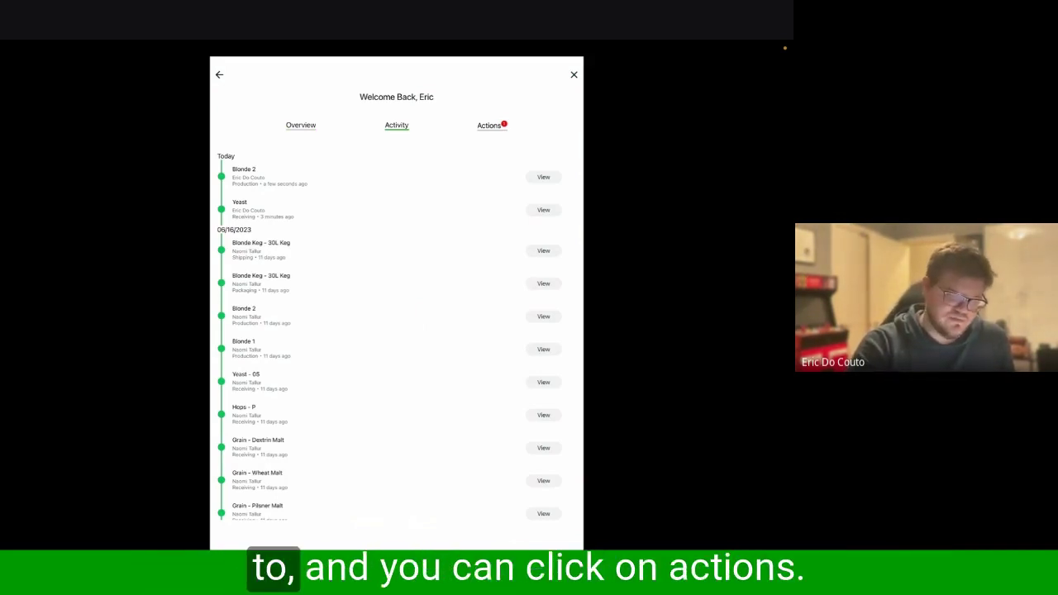
left_click(488, 124)
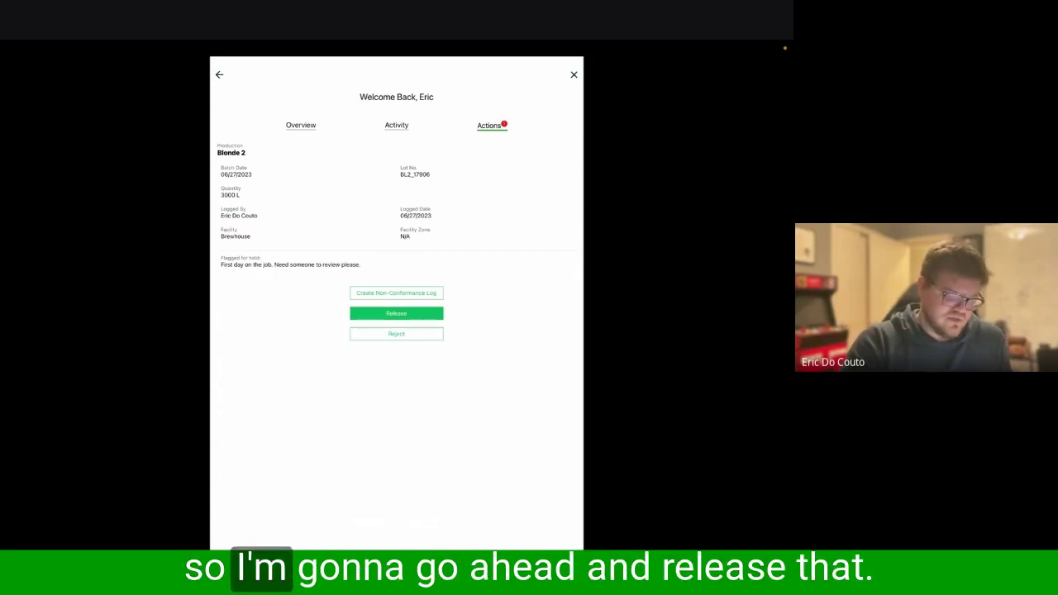
left_click(396, 313)
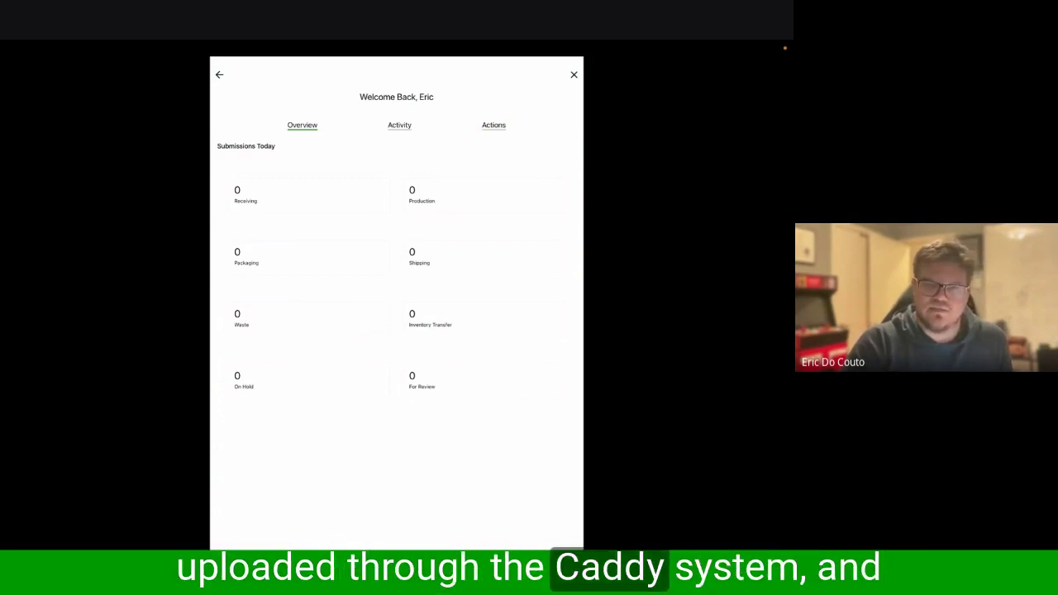
left_click(493, 125)
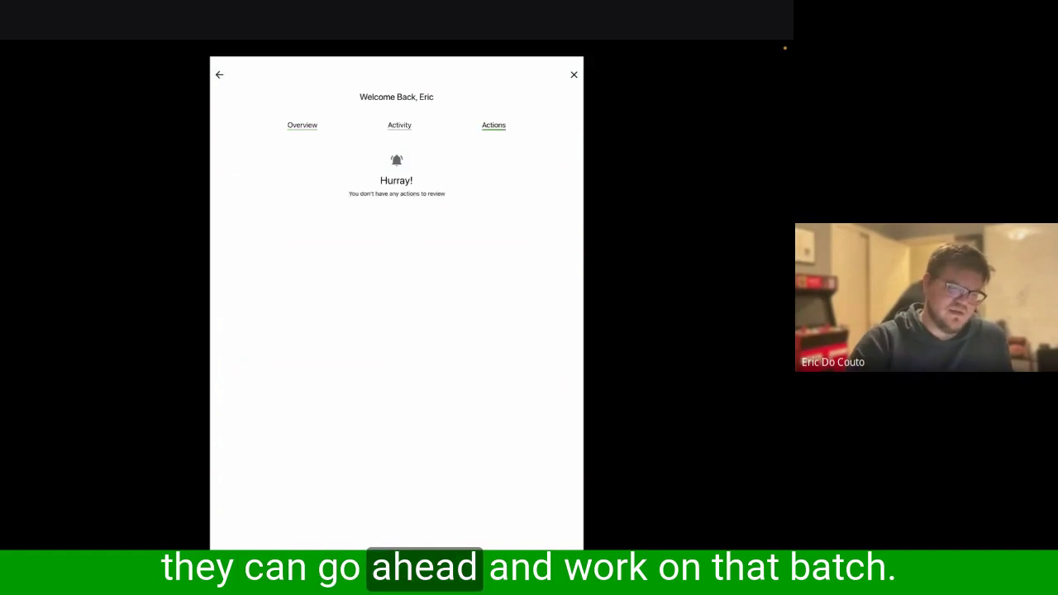
left_click(219, 74)
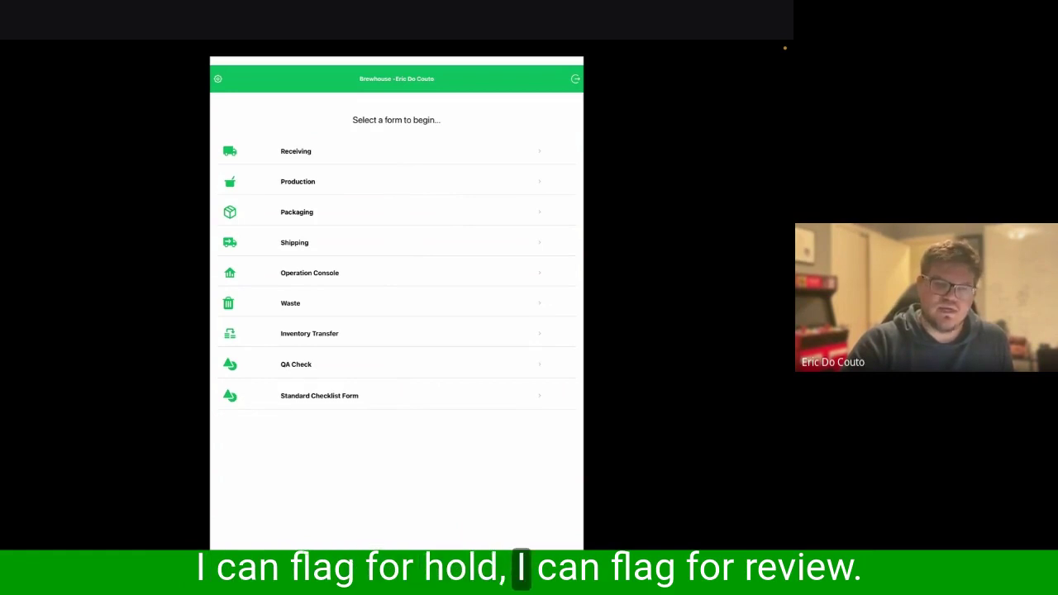
Step: Start a Shipping entry for 1 unit of Blonde Keg - 30L Keg to customer LCBO with carrier Big Trucks Inc
left_click(294, 242)
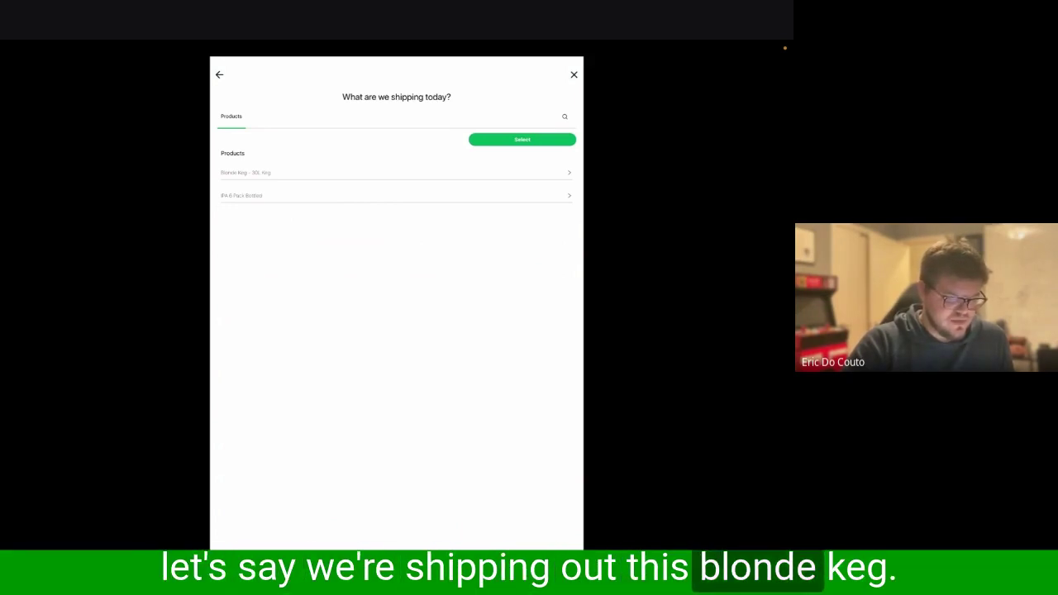
left_click(246, 172)
left_click(397, 141)
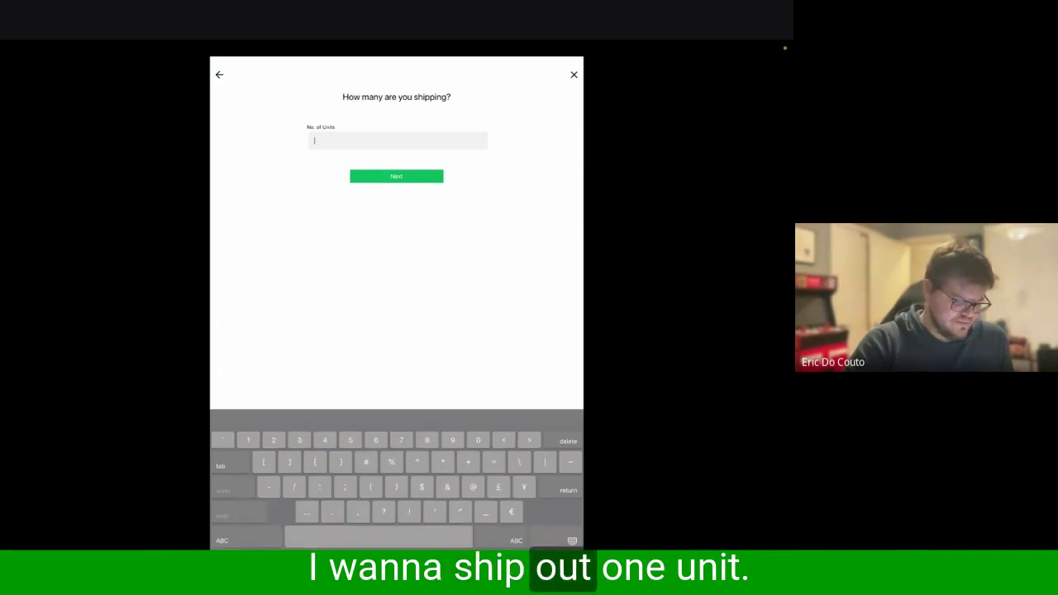
key("Return")
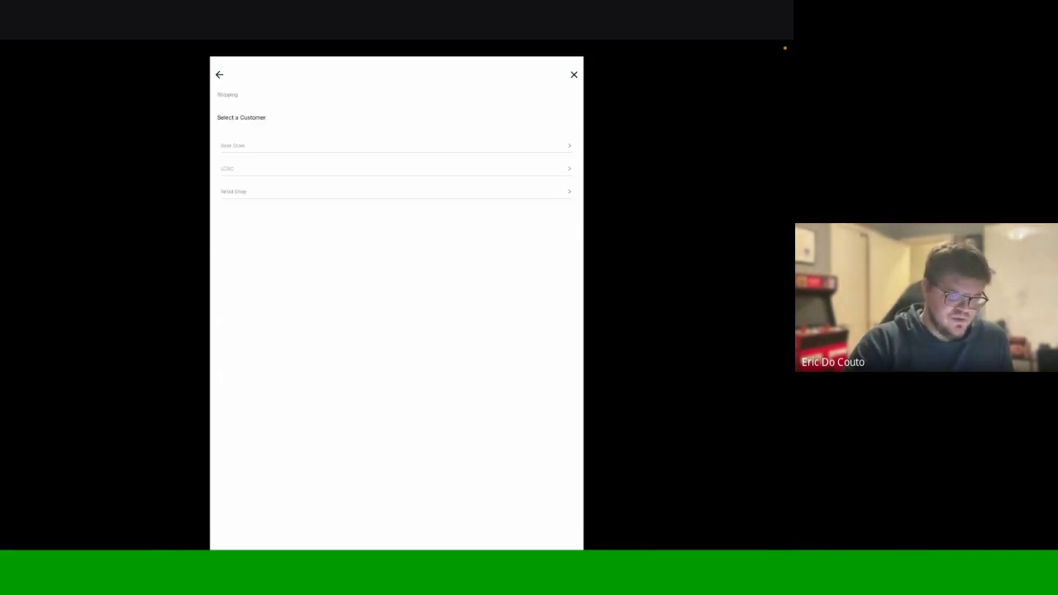
left_click(396, 145)
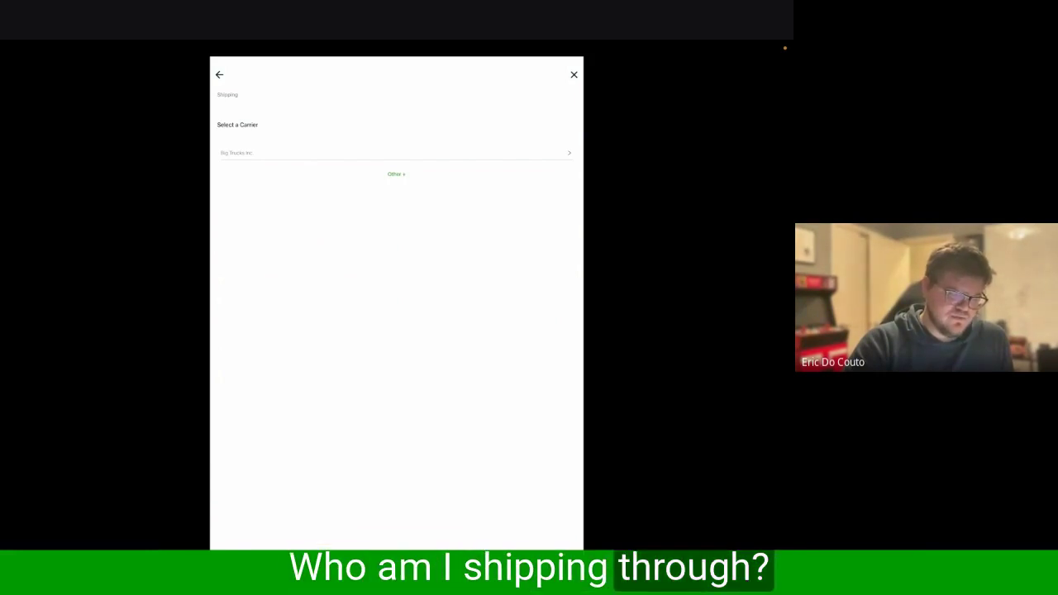
left_click(397, 153)
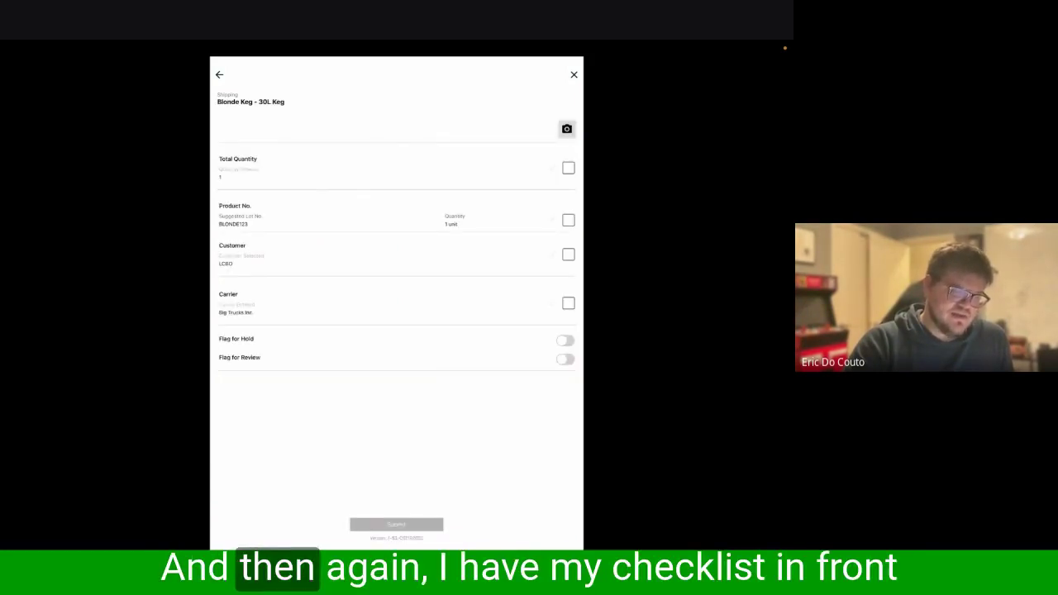